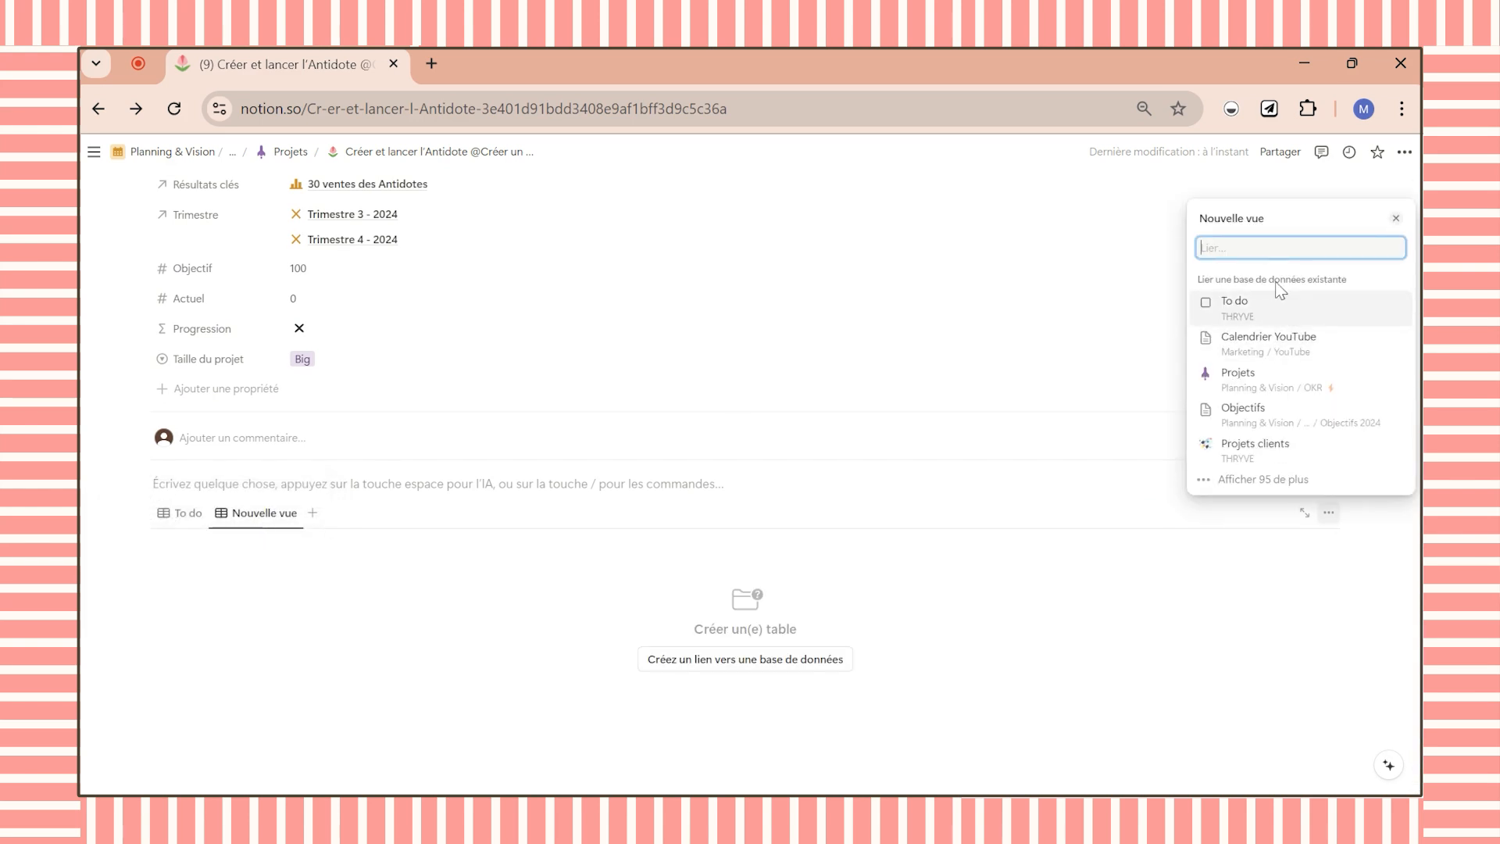
{"action": "type", "text": "Fait"}
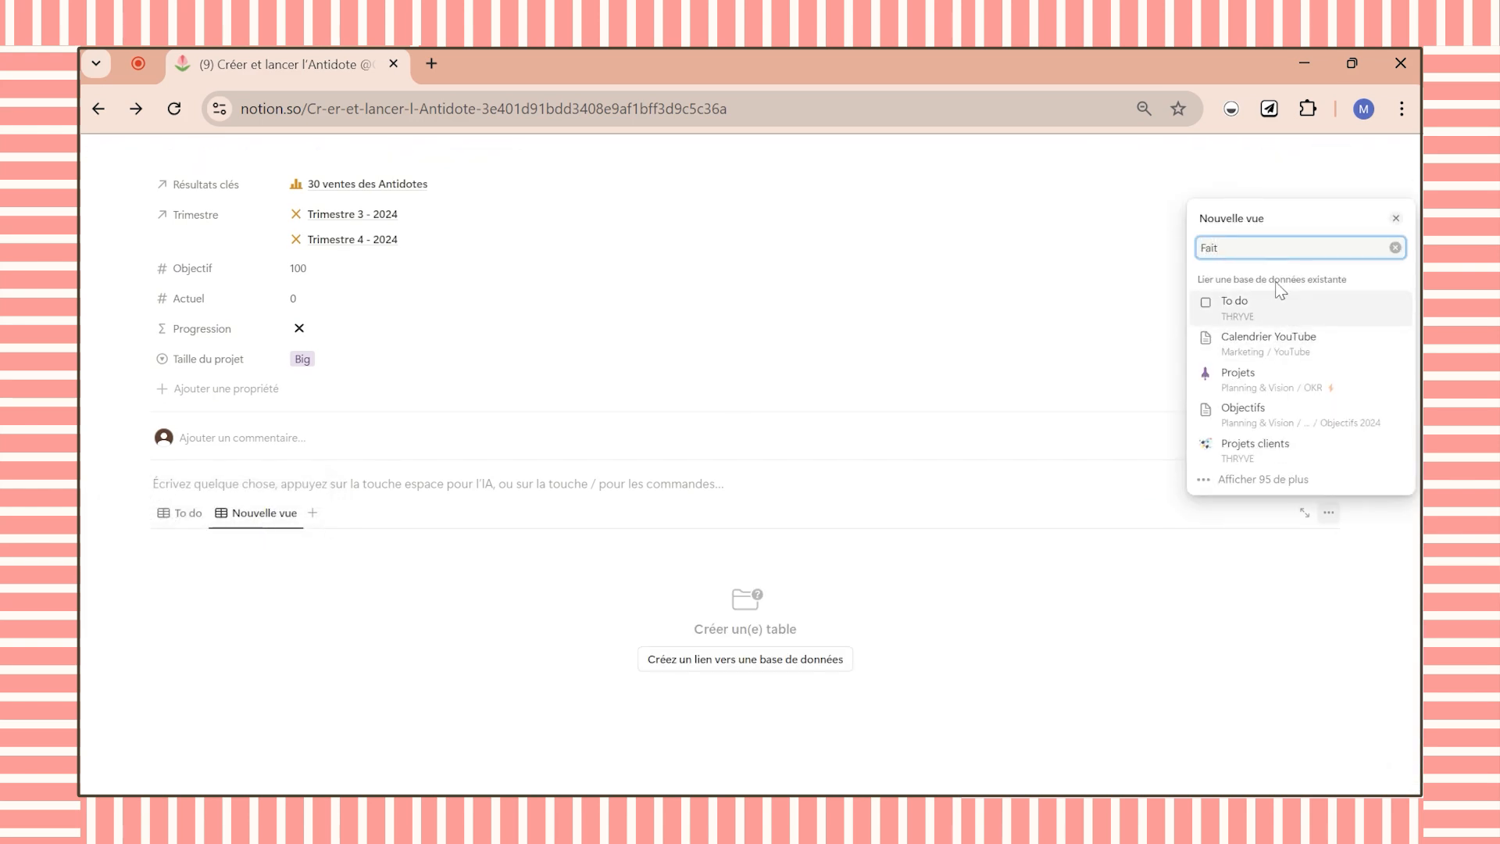
{"action": "key", "text": "BackSpace"}
{"action": "key", "text": "BackSpace"}
{"action": "key", "text": "BackSpace"}
{"action": "key", "text": "BackSpace"}
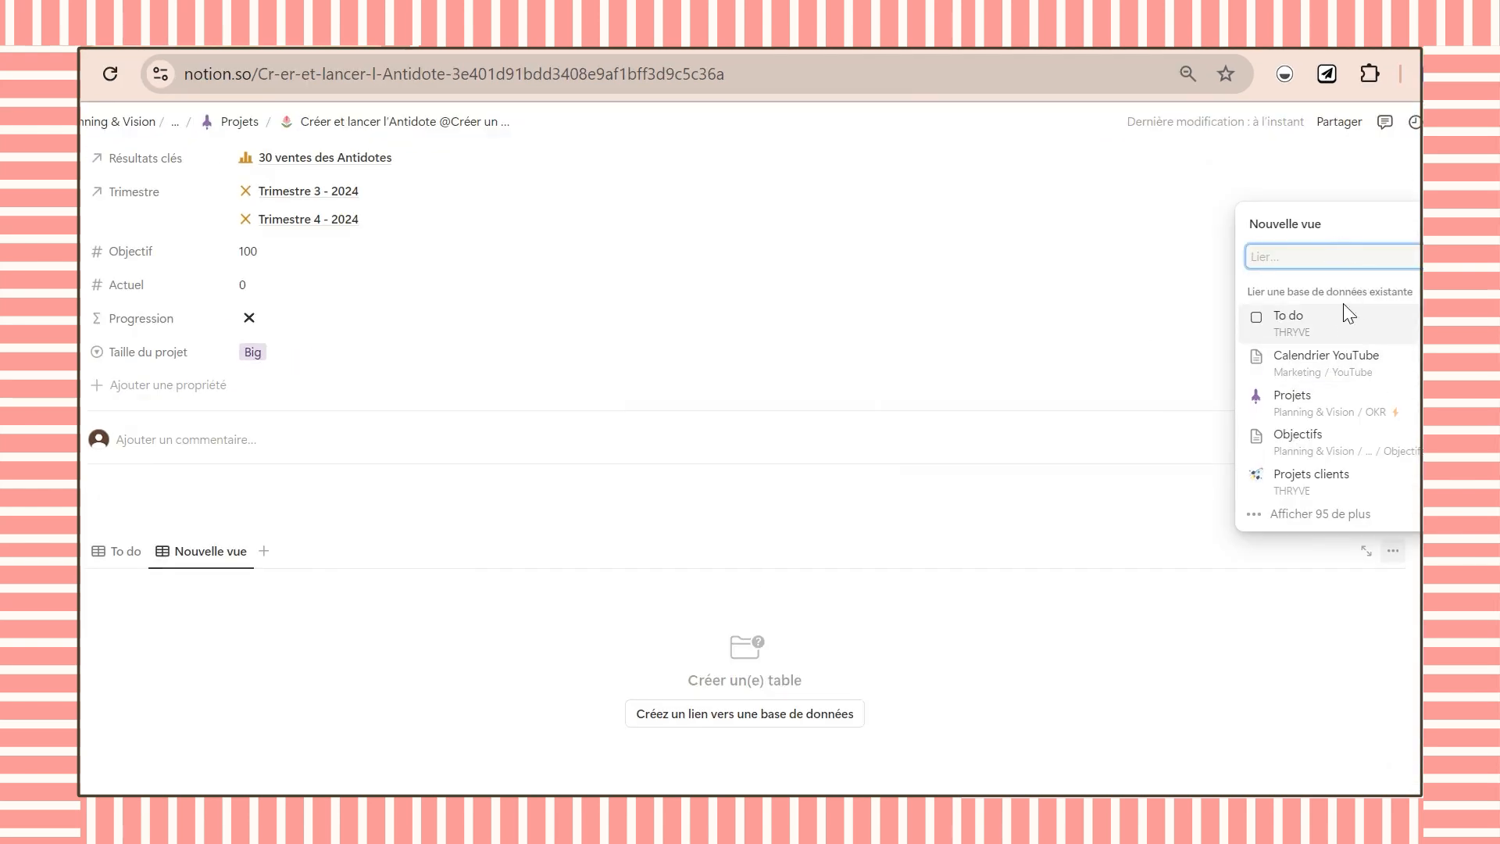
- Link the new view to the To do database as a new table view and name it "Fait"
{"action": "left_click", "coordinate": [1348, 315]}
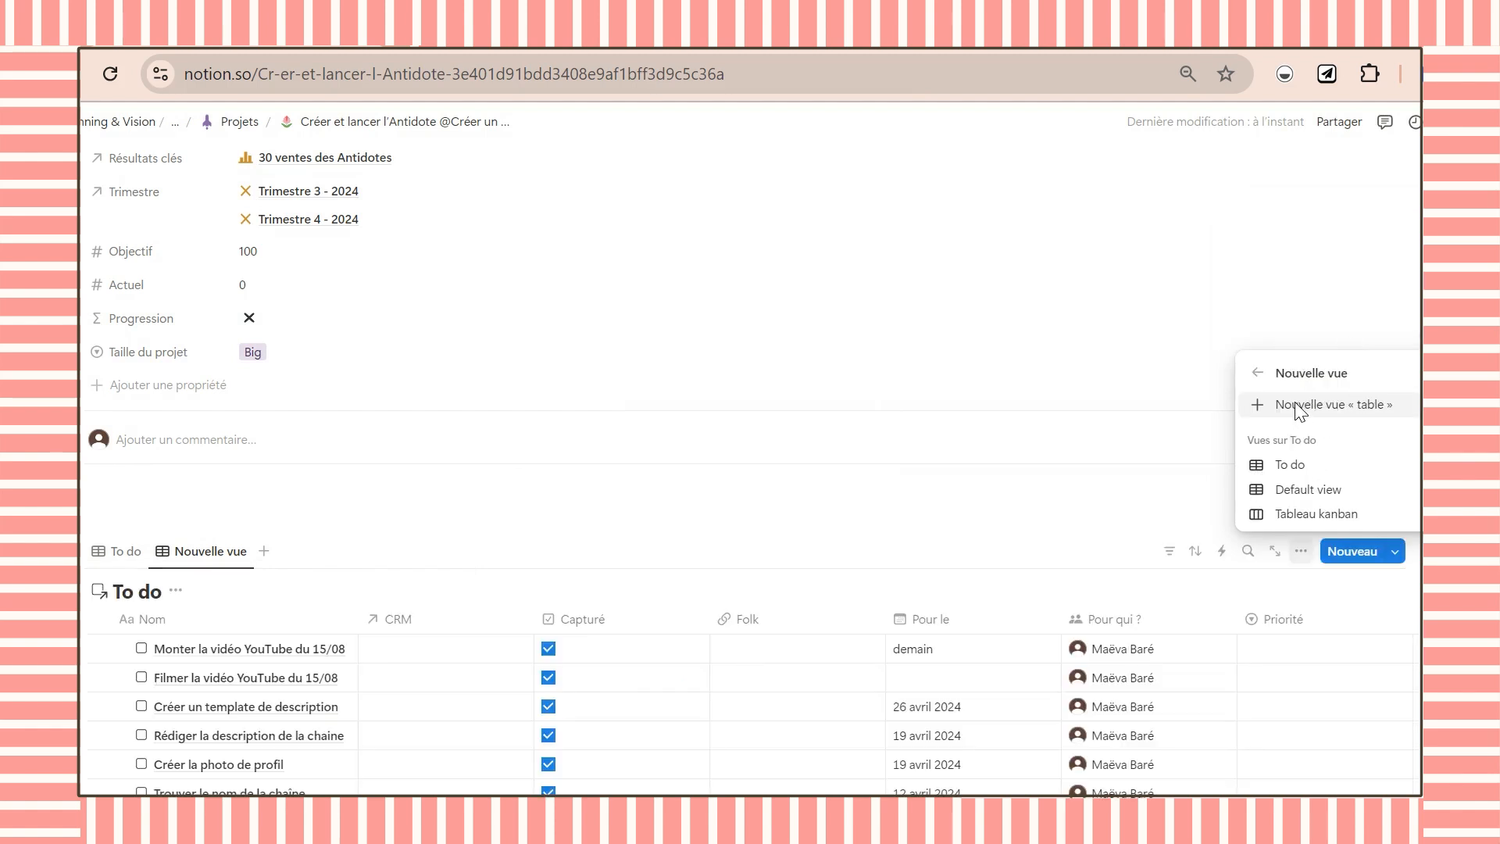
{"action": "left_click", "coordinate": [1299, 409]}
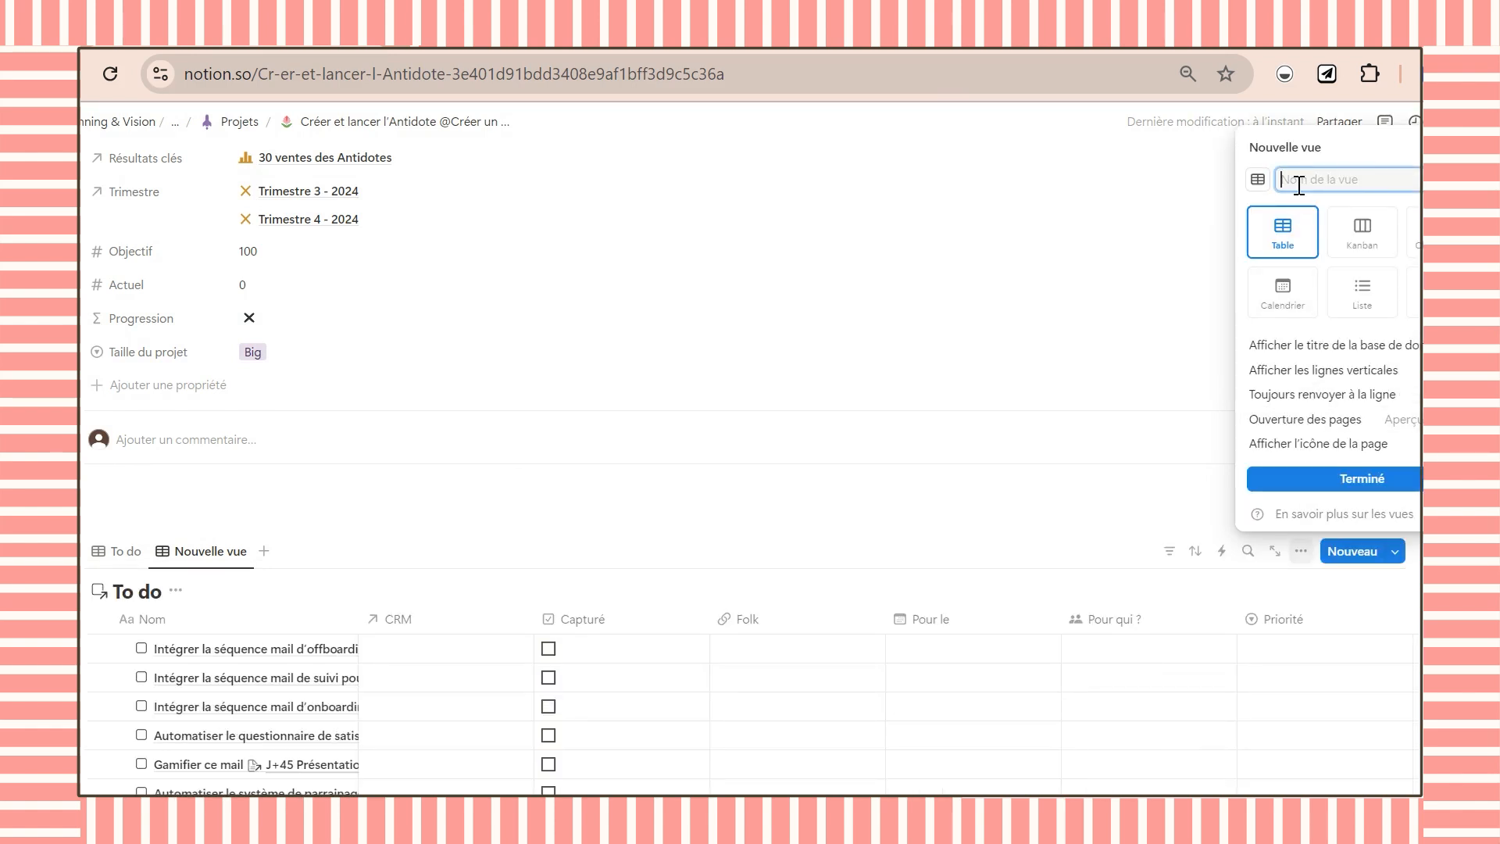
{"action": "type", "text": "Fait"}
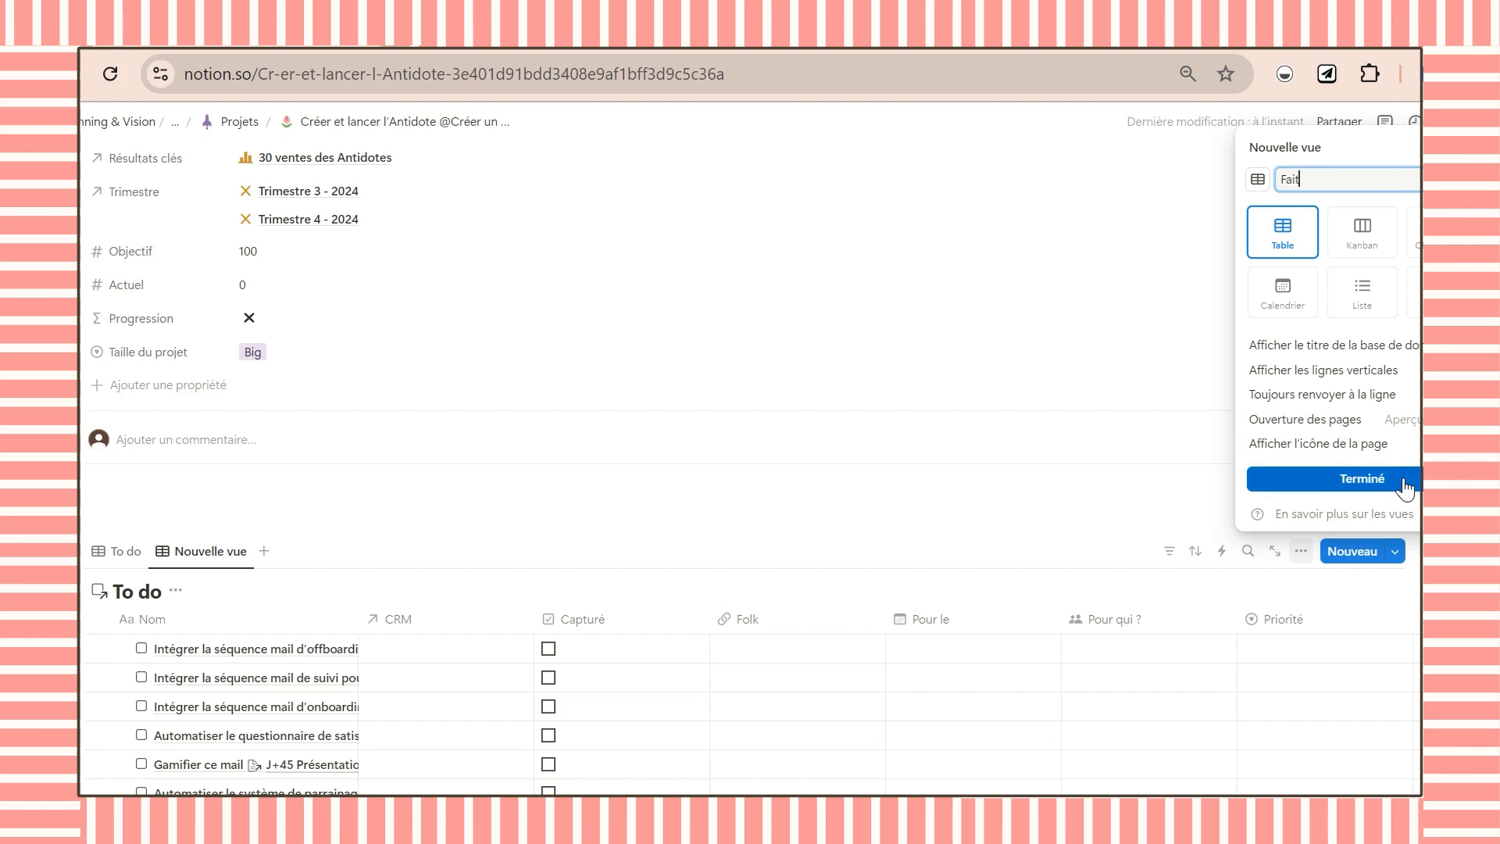
{"action": "left_click", "coordinate": [1398, 478]}
{"action": "left_click", "coordinate": [1116, 412]}
- Filter the new table view to tasks with Capturé checked and hide the To do database title
{"action": "left_click", "coordinate": [1156, 551]}
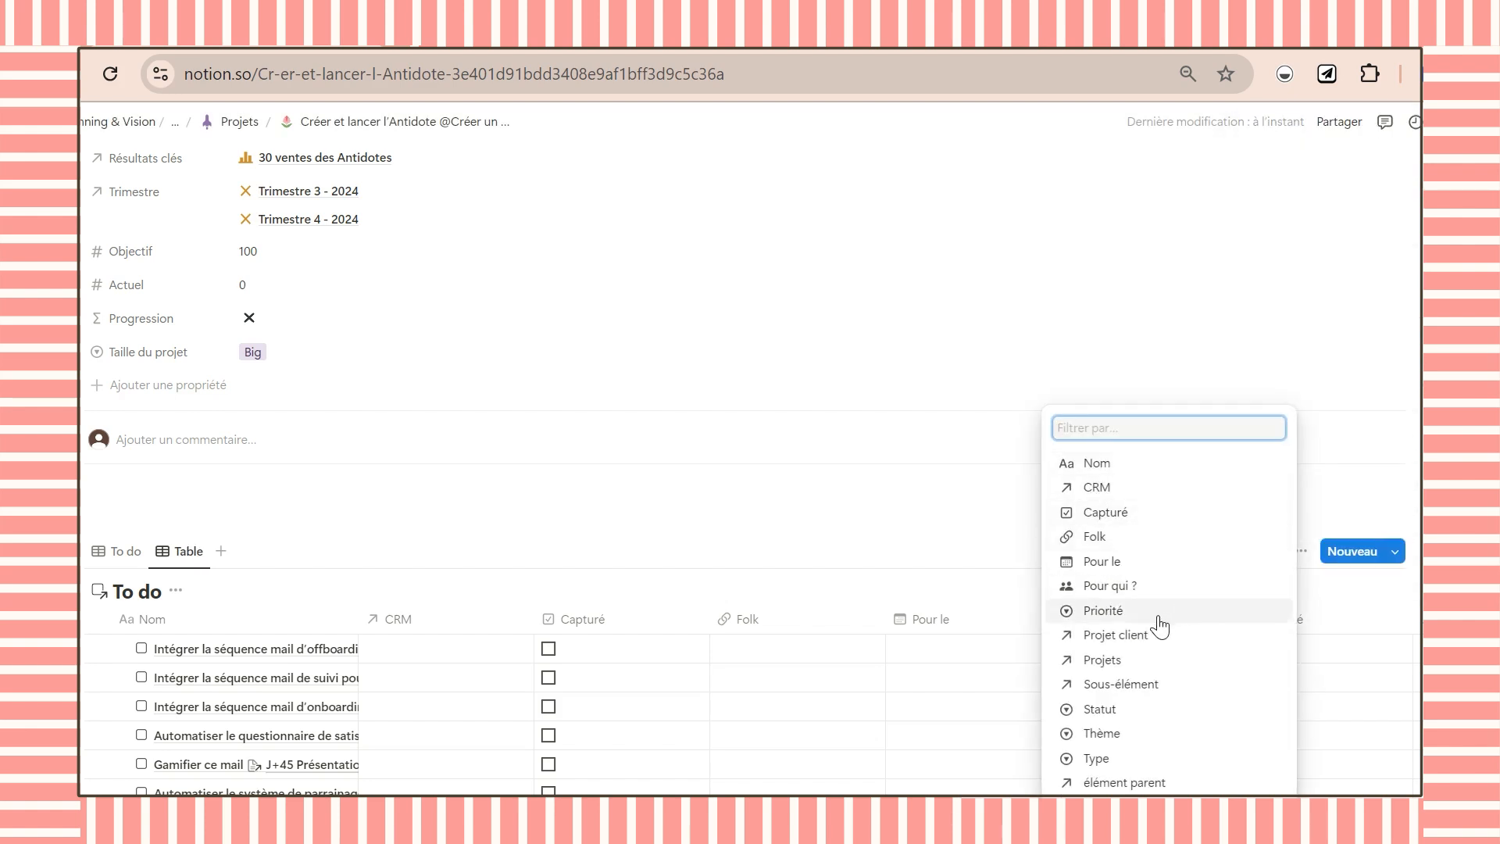
{"action": "left_click", "coordinate": [1113, 515]}
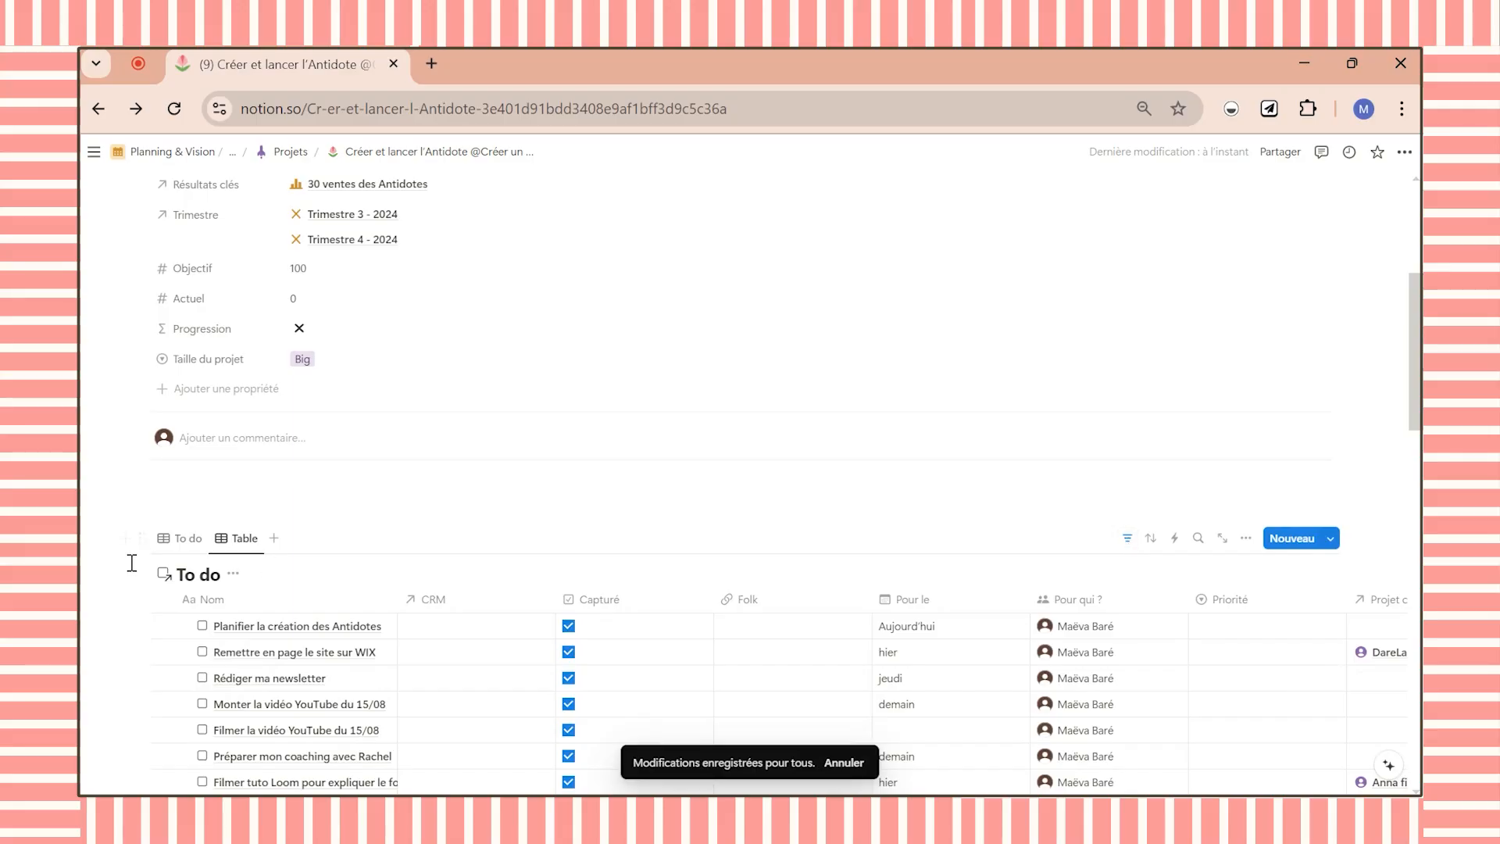
{"action": "left_click", "coordinate": [231, 581]}
{"action": "left_click", "coordinate": [234, 660]}
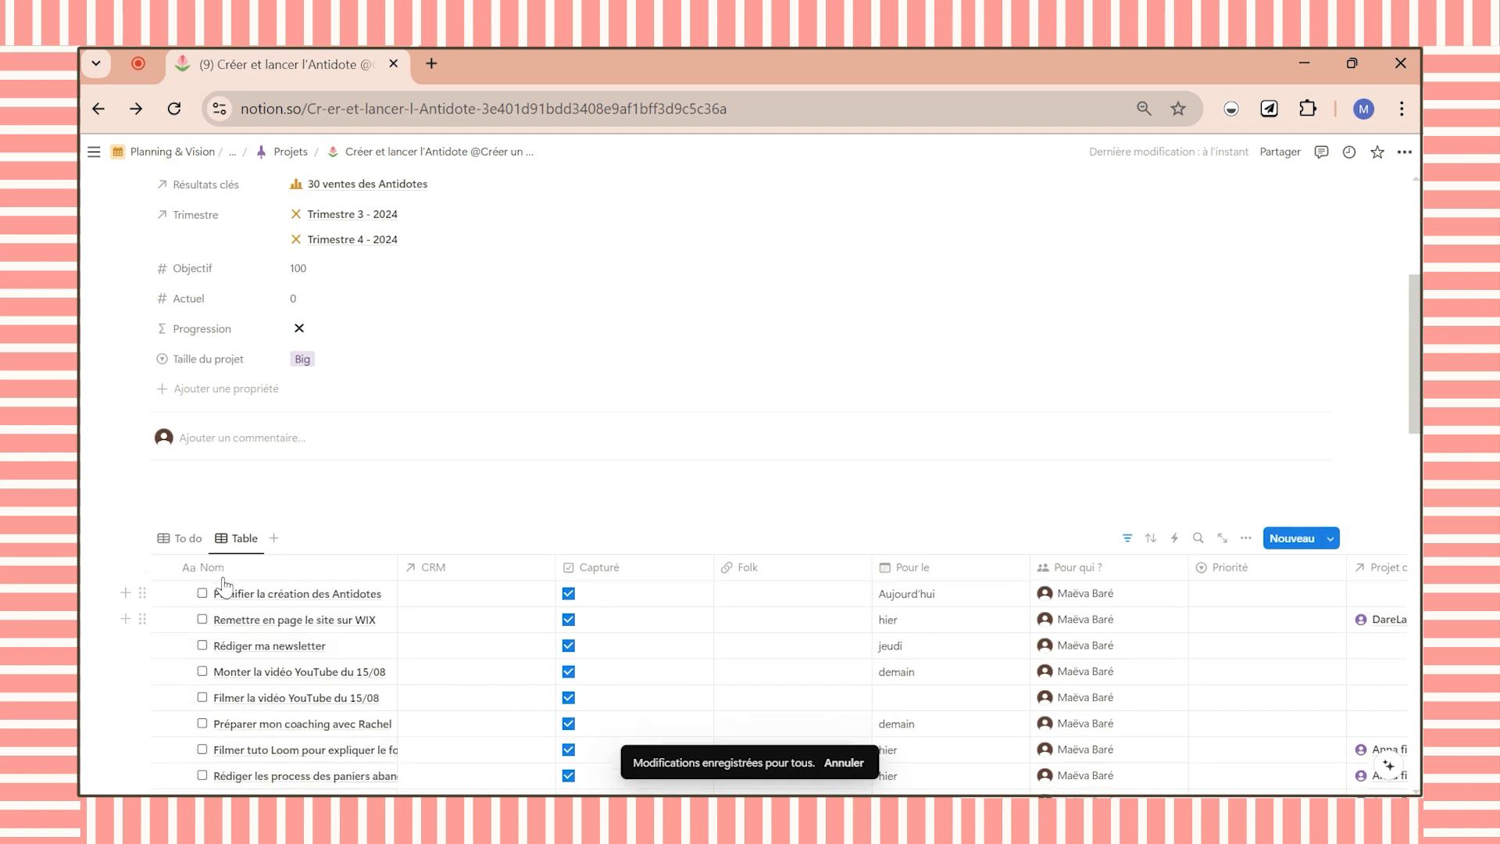
- Rename the new table view as "Fait"
{"action": "left_click", "coordinate": [246, 542]}
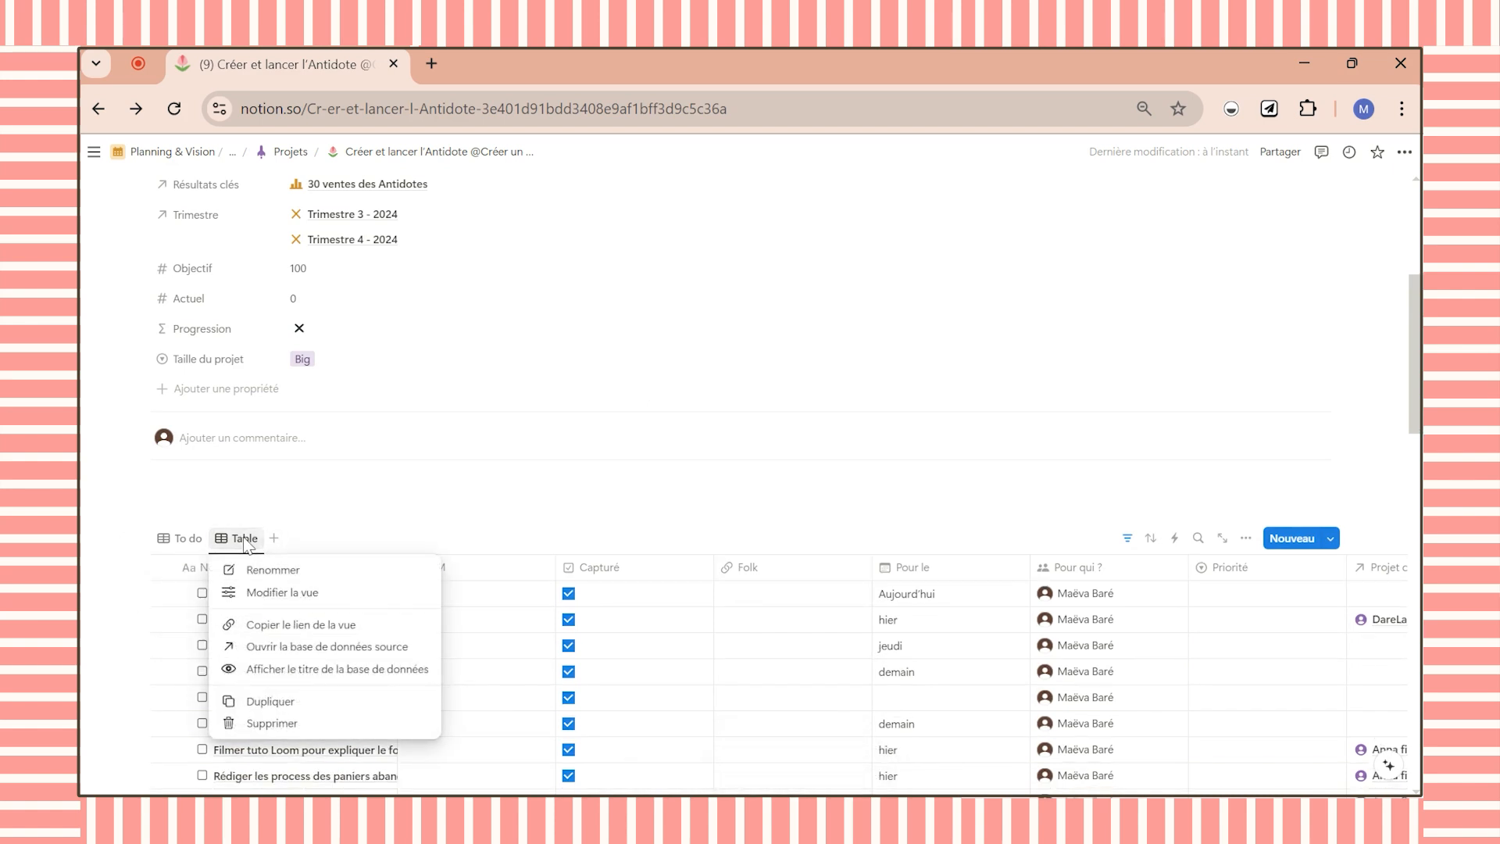
{"action": "left_click", "coordinate": [272, 585]}
{"action": "type", "text": "t"}
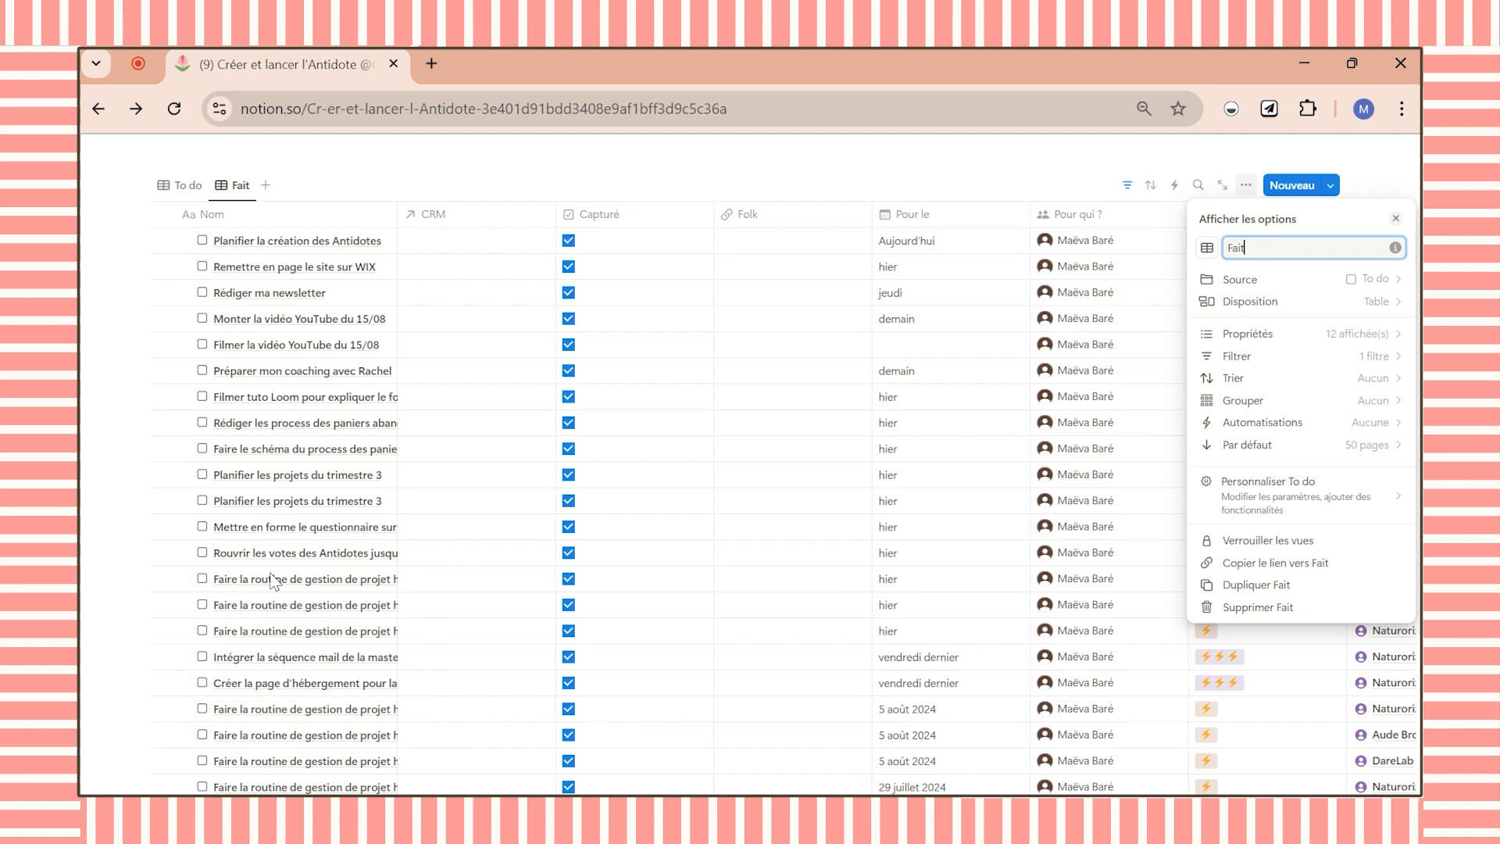
{"action": "left_click", "coordinate": [514, 195]}
- Add a Projets filter to the Fait view that contains the "Créer et lancer l'Antidote" project
{"action": "scroll", "coordinate": [703, 469], "scroll_direction": "up", "scroll_amount": 3}
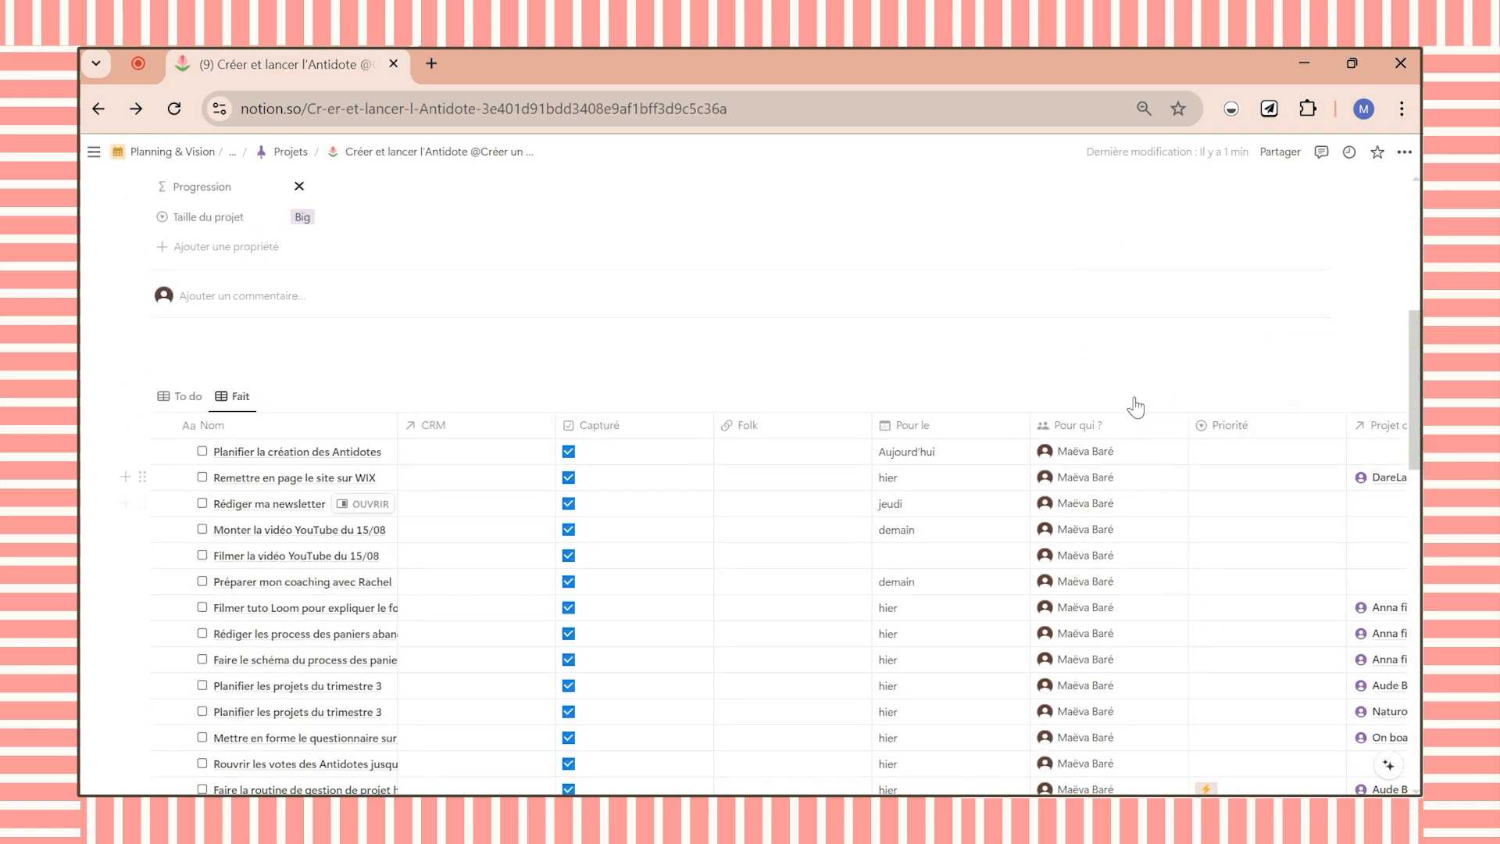
{"action": "left_click", "coordinate": [335, 430]}
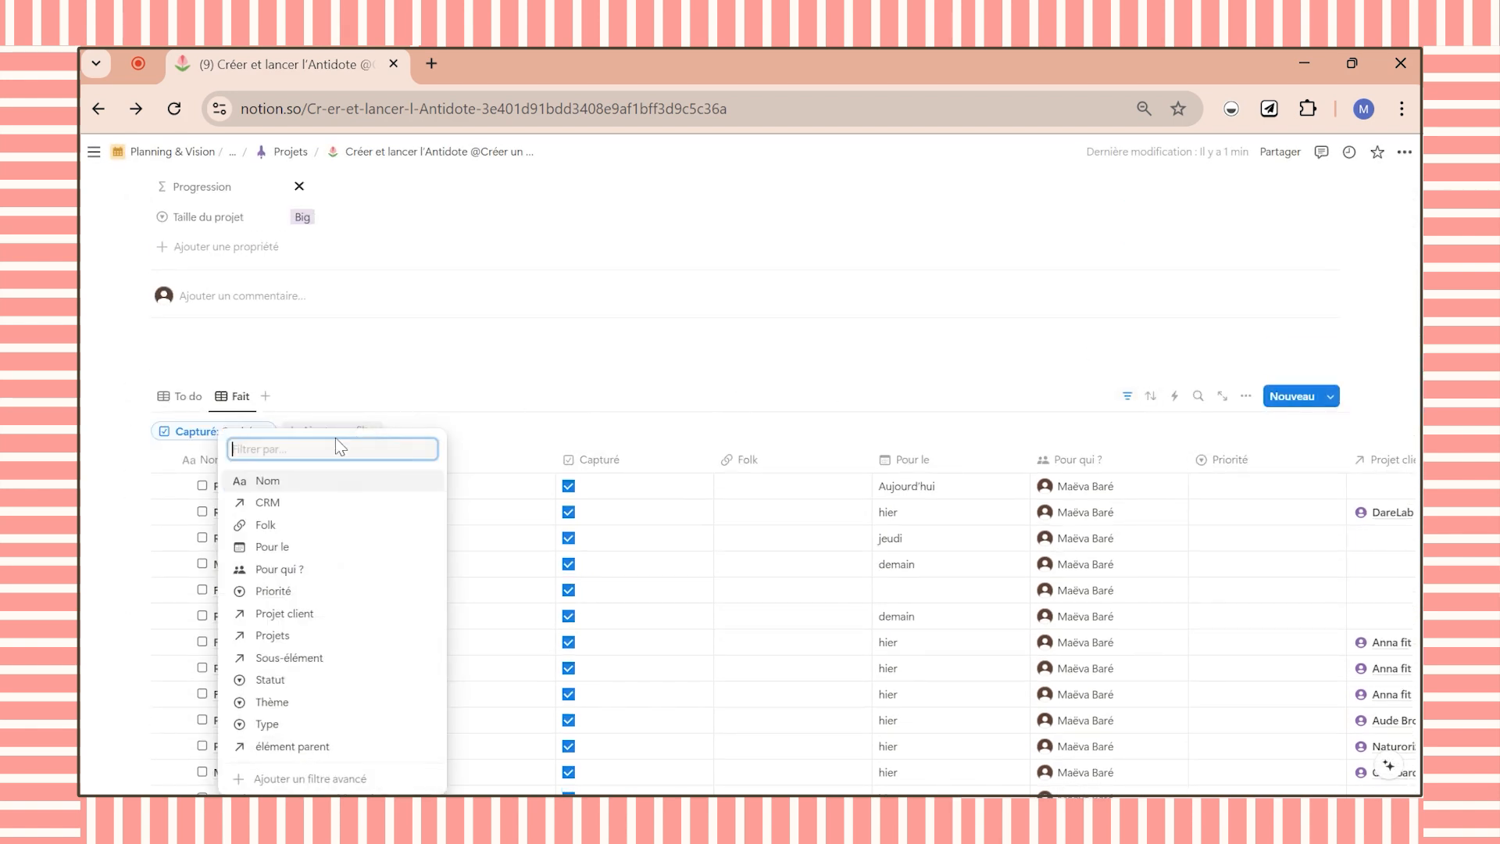
{"action": "left_click", "coordinate": [295, 635]}
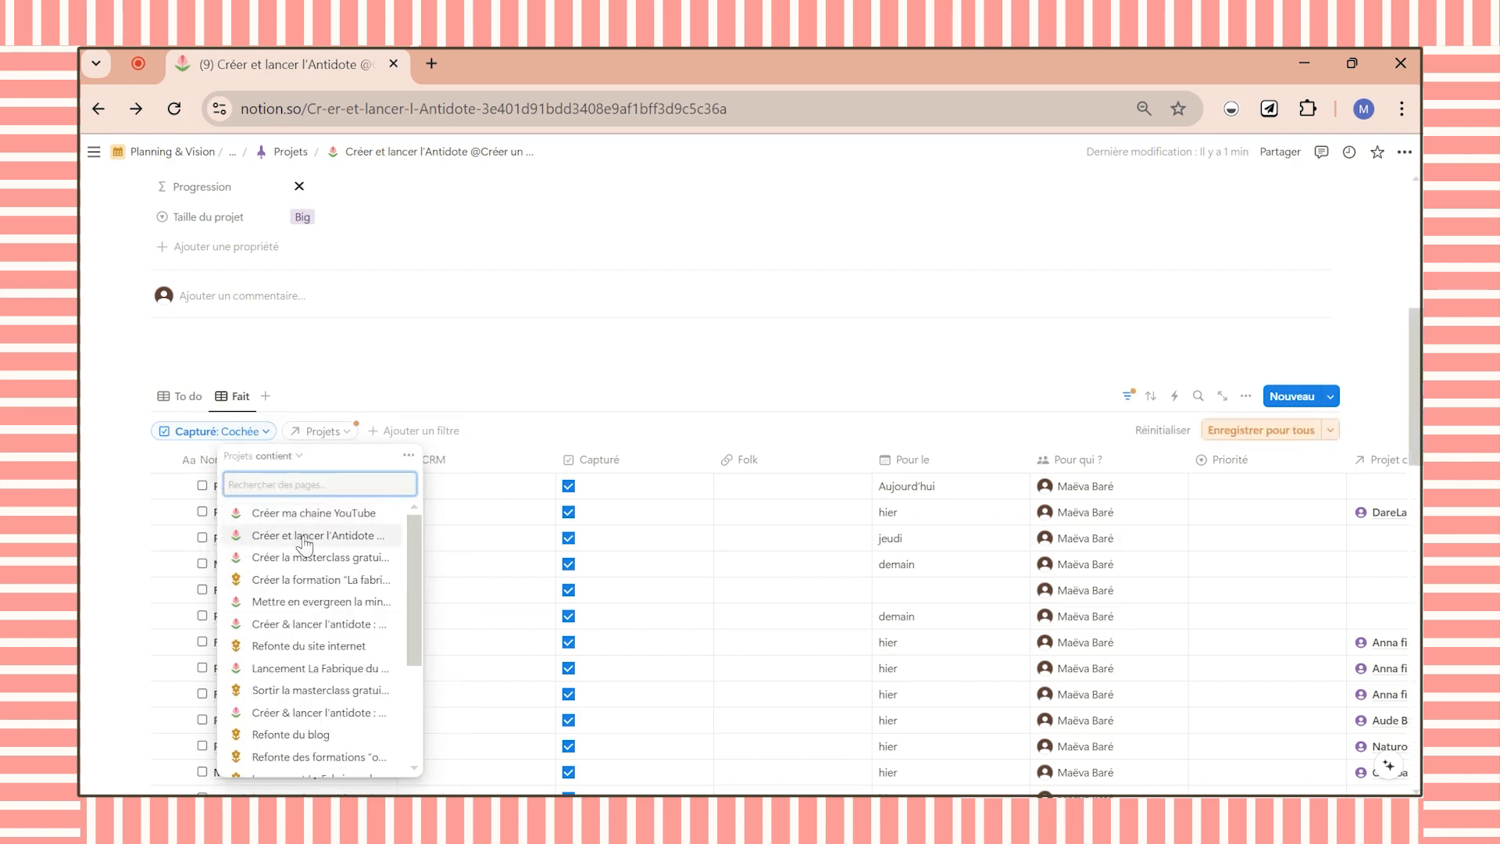
{"action": "left_click", "coordinate": [305, 543]}
{"action": "left_click", "coordinate": [429, 336]}
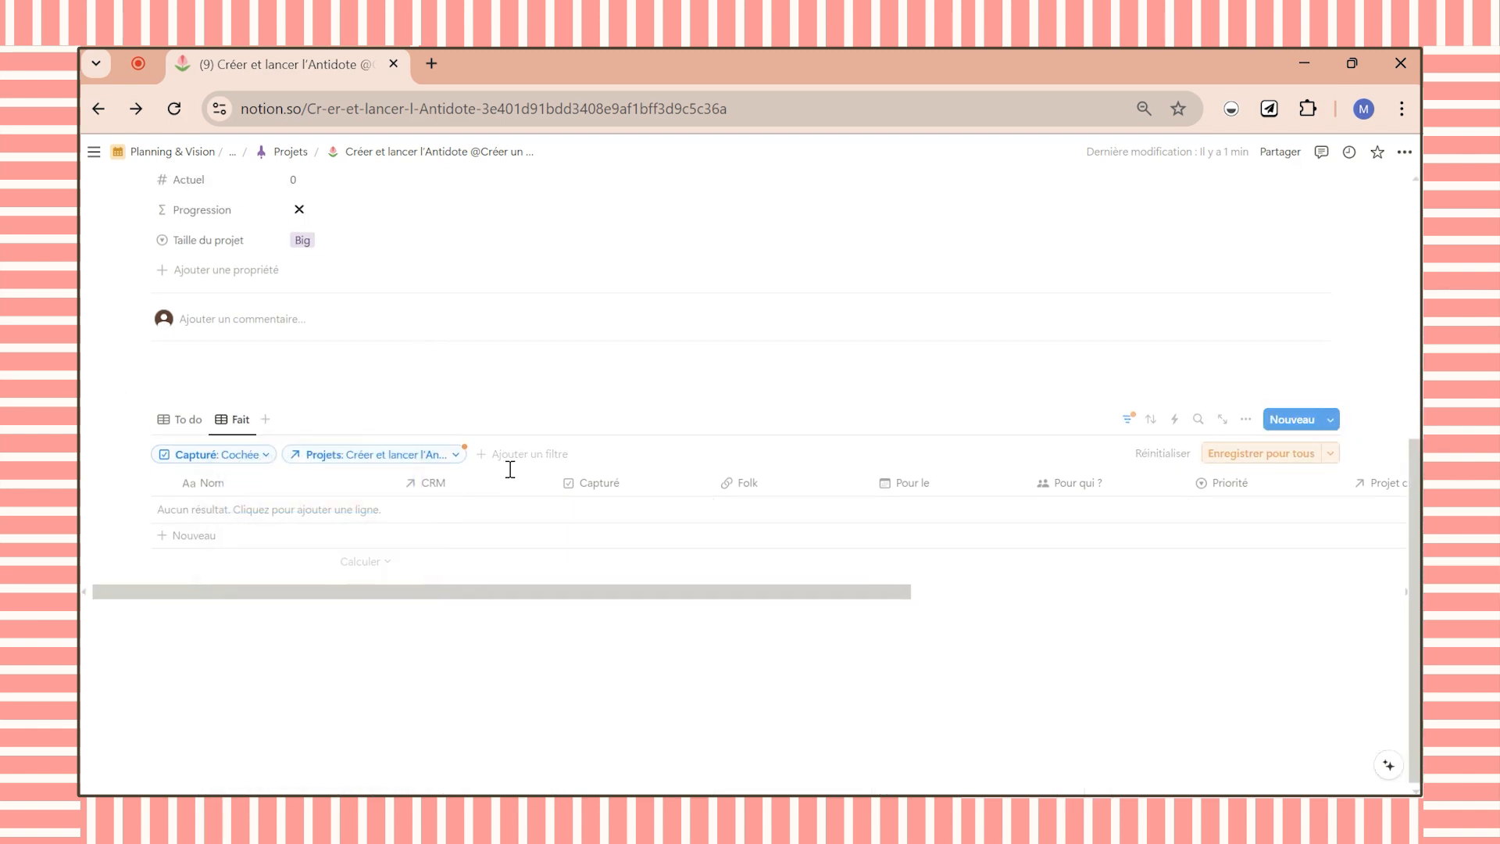
- Add a Statut filter to the Fait view with the Fait option selected
{"action": "left_click", "coordinate": [508, 455]}
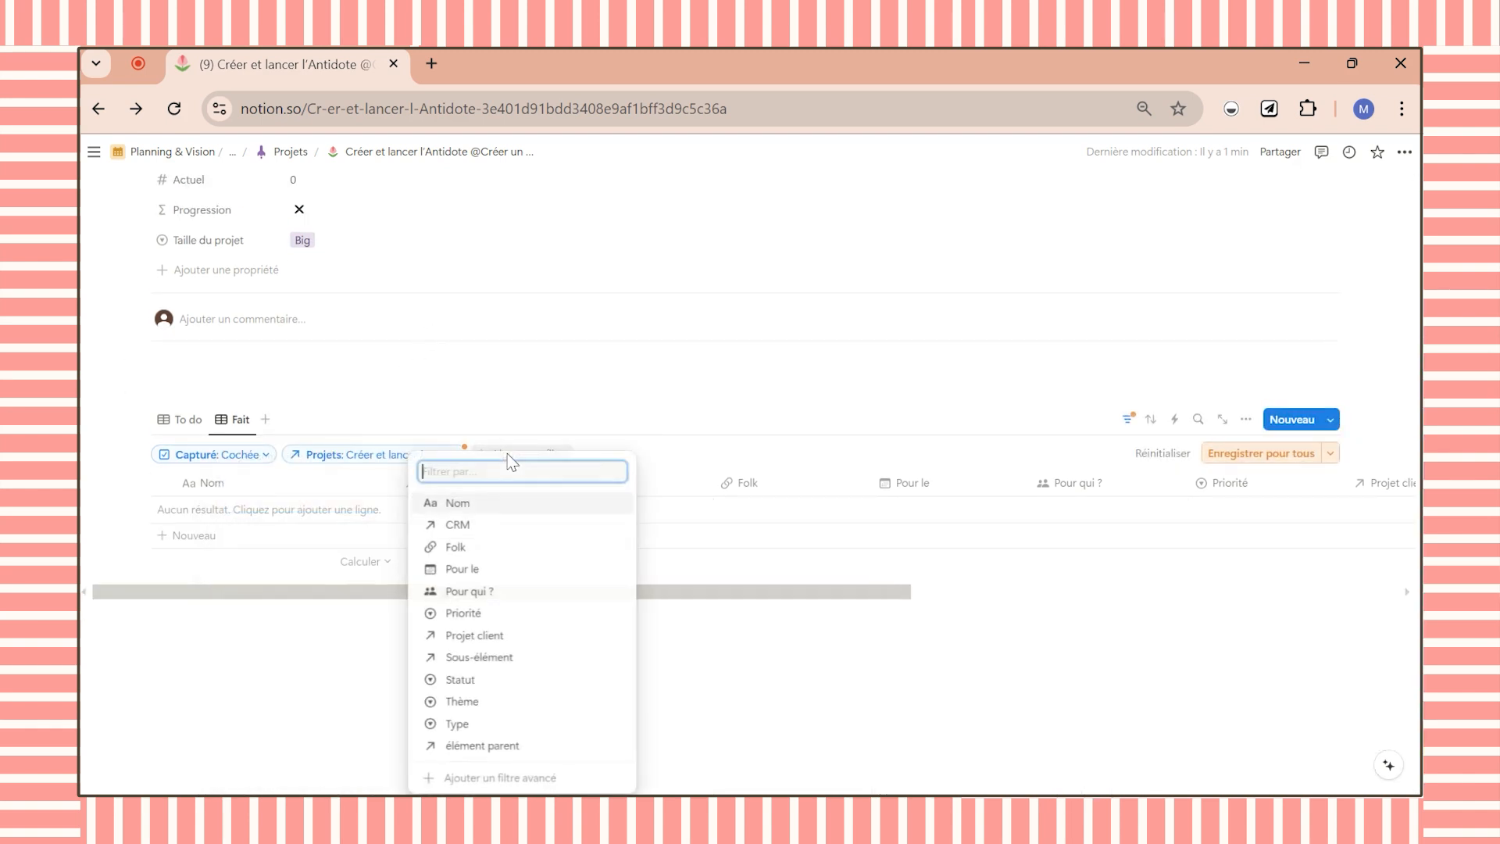
{"action": "left_click", "coordinate": [475, 680]}
{"action": "left_click", "coordinate": [462, 579]}
- Hide the CRM, Capturé, Folk, Projet client and Projets columns in the Fait view and move Statut beside Nom
{"action": "left_click", "coordinate": [434, 482]}
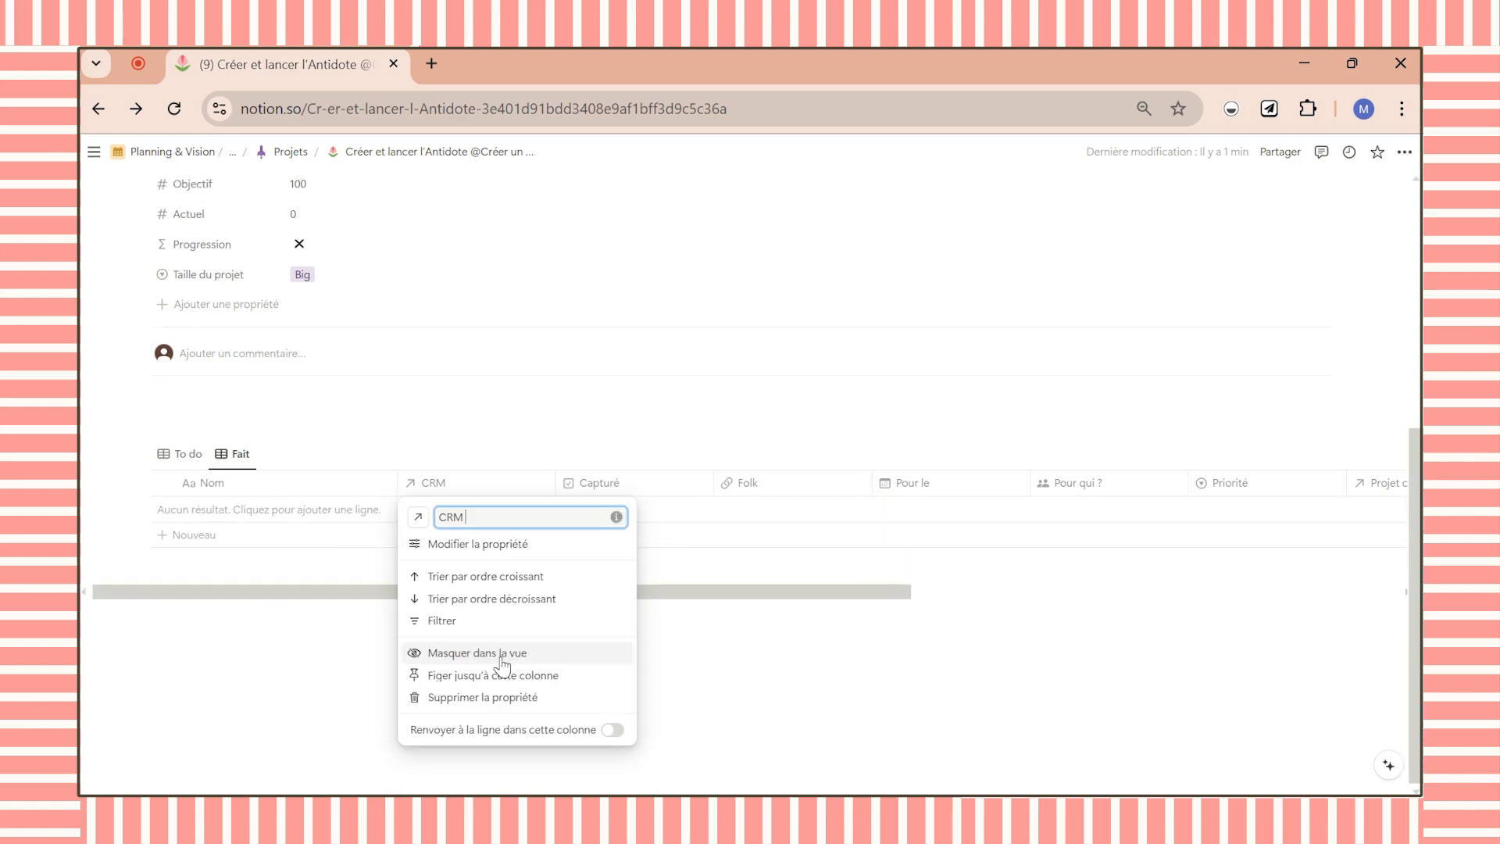
{"action": "left_click", "coordinate": [500, 660]}
{"action": "left_click", "coordinate": [435, 489]}
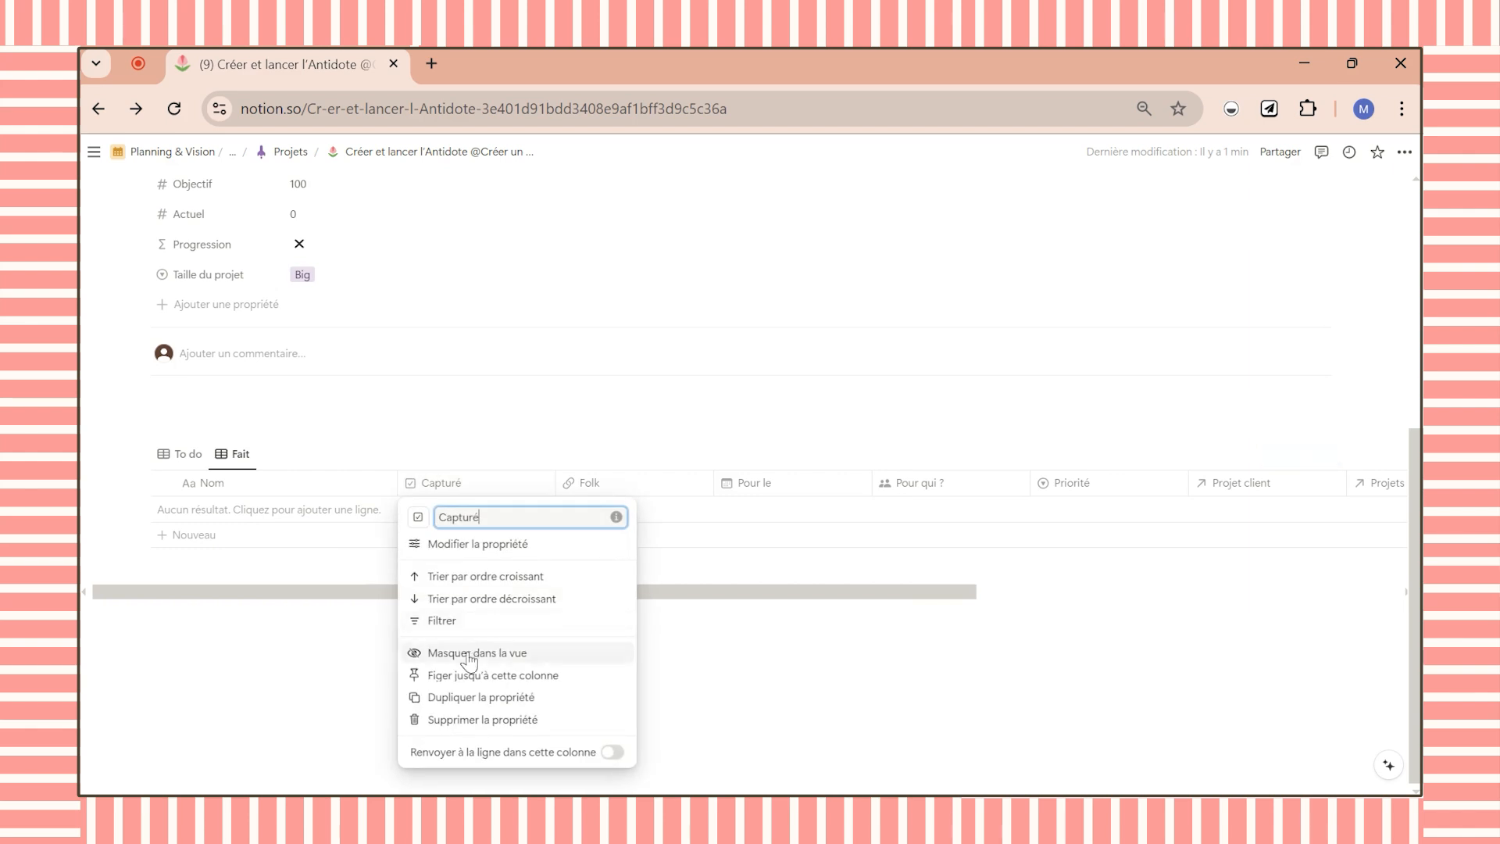
{"action": "left_click", "coordinate": [478, 655]}
{"action": "left_click", "coordinate": [434, 482]}
{"action": "left_click", "coordinate": [457, 655]}
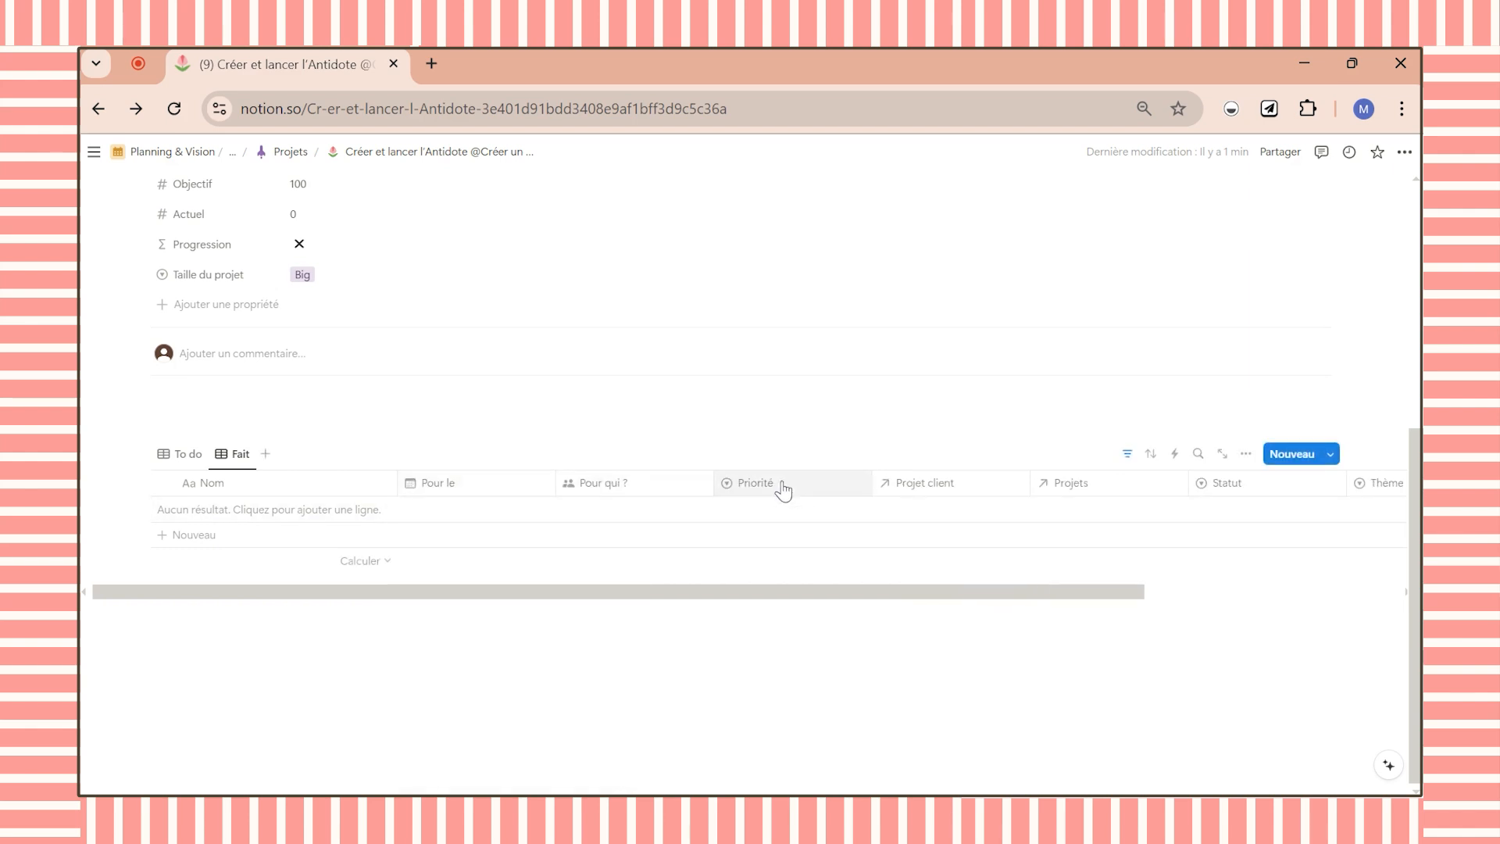
{"action": "left_click", "coordinate": [910, 489]}
{"action": "left_click", "coordinate": [947, 653]}
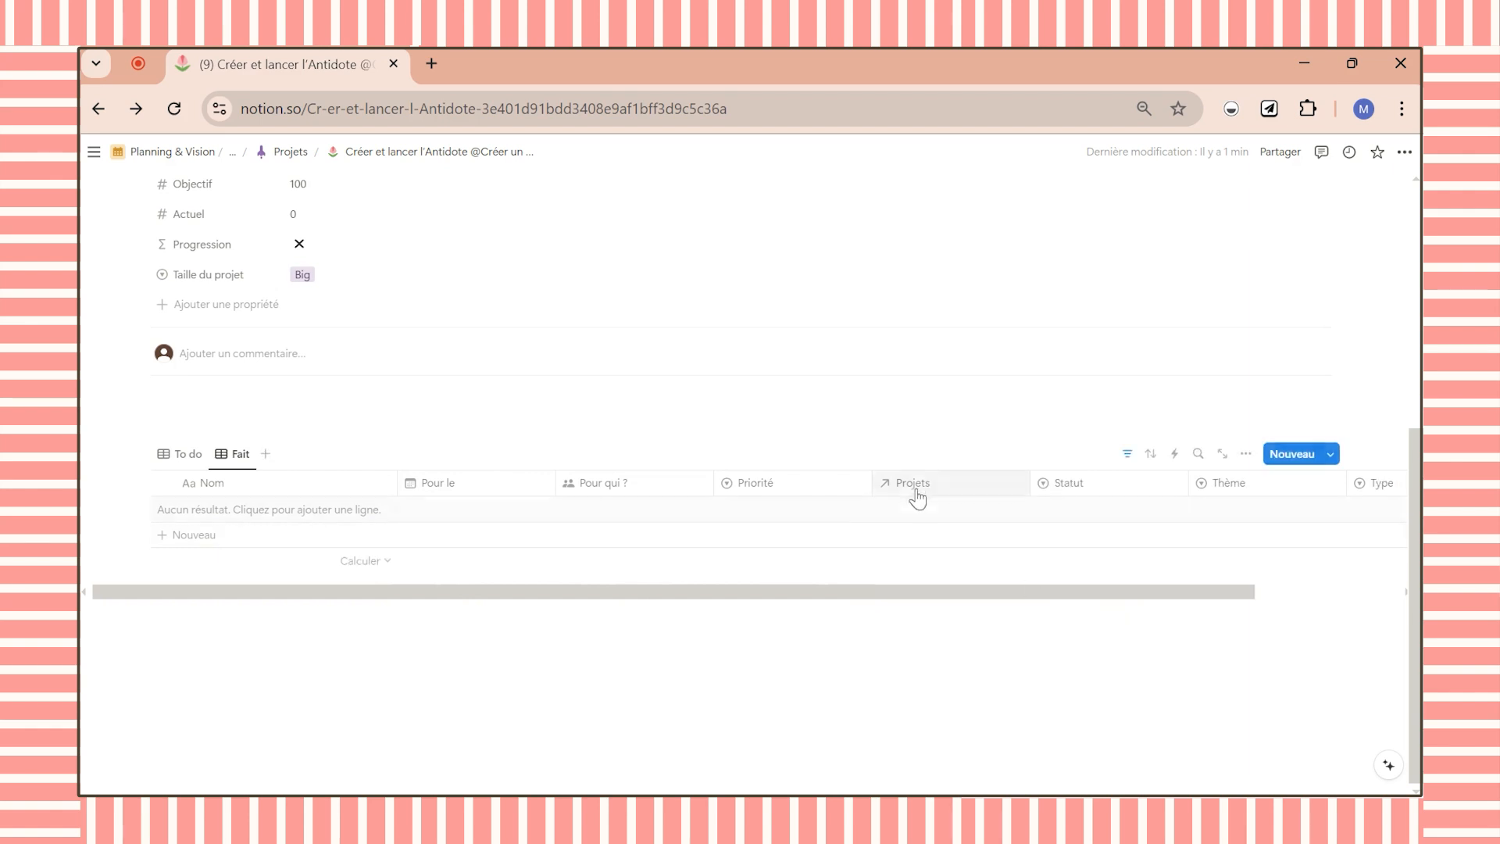
{"action": "left_click", "coordinate": [915, 493]}
{"action": "left_click", "coordinate": [951, 652]}
{"action": "left_click_drag", "start_coordinate": [906, 483], "coordinate": [508, 497]}
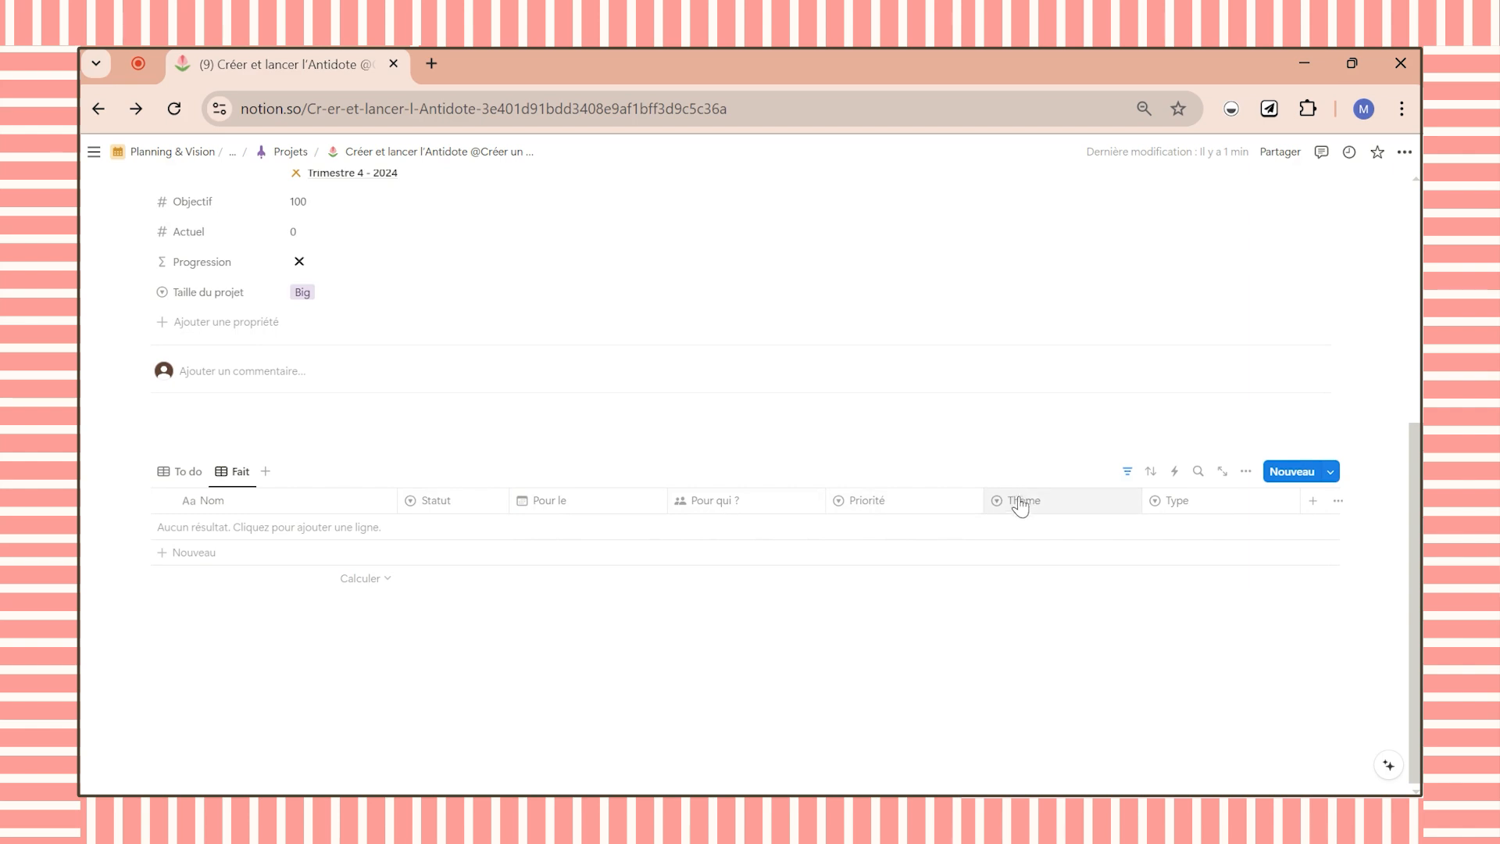
- In the To do view, change the Statut filter condition to "N'est pas" with the Fait option
{"action": "left_click", "coordinate": [184, 472]}
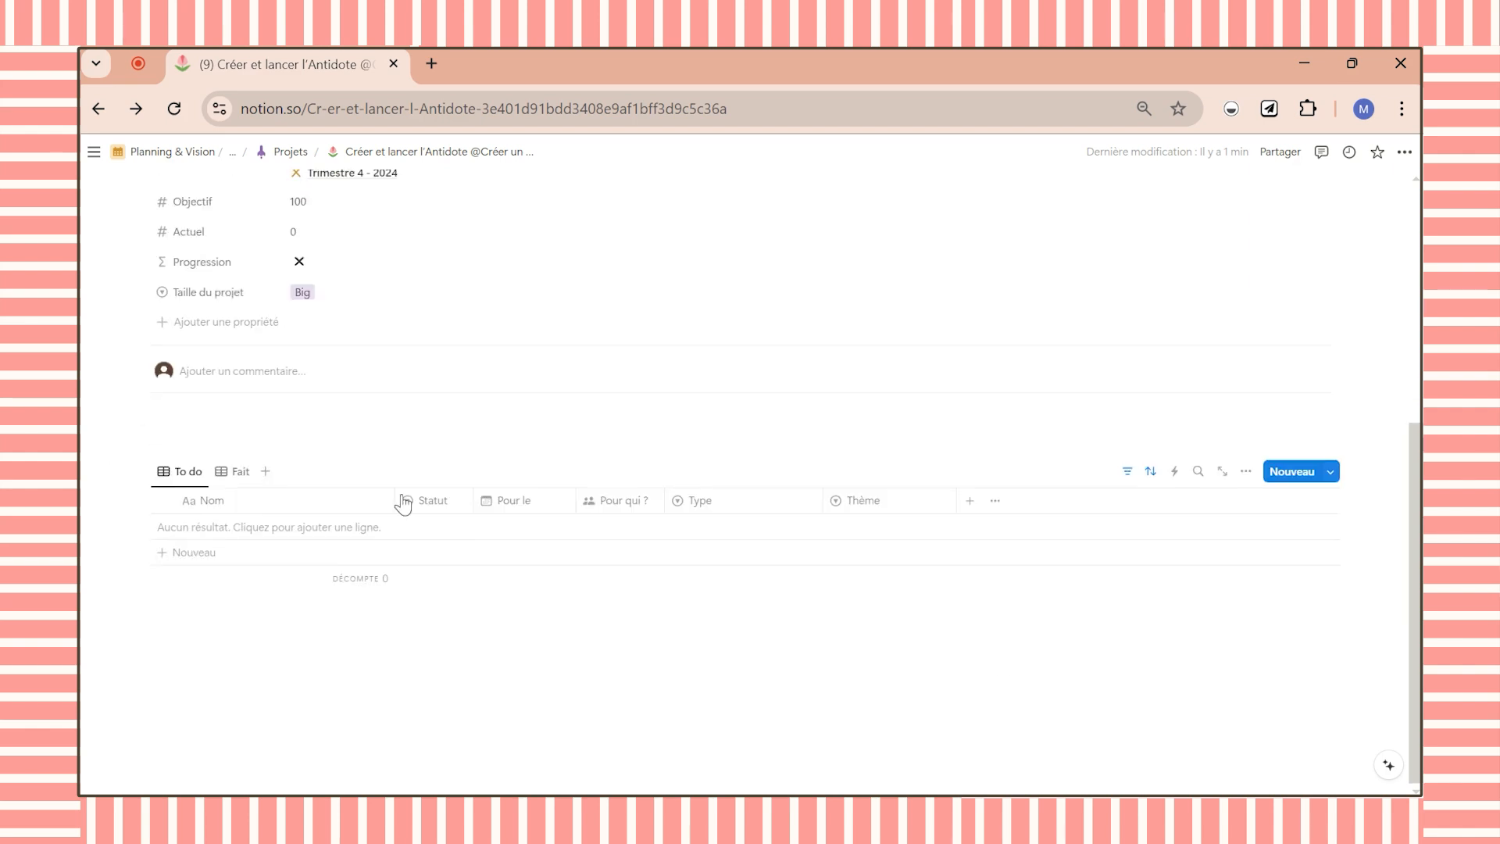
{"action": "left_click", "coordinate": [1122, 469]}
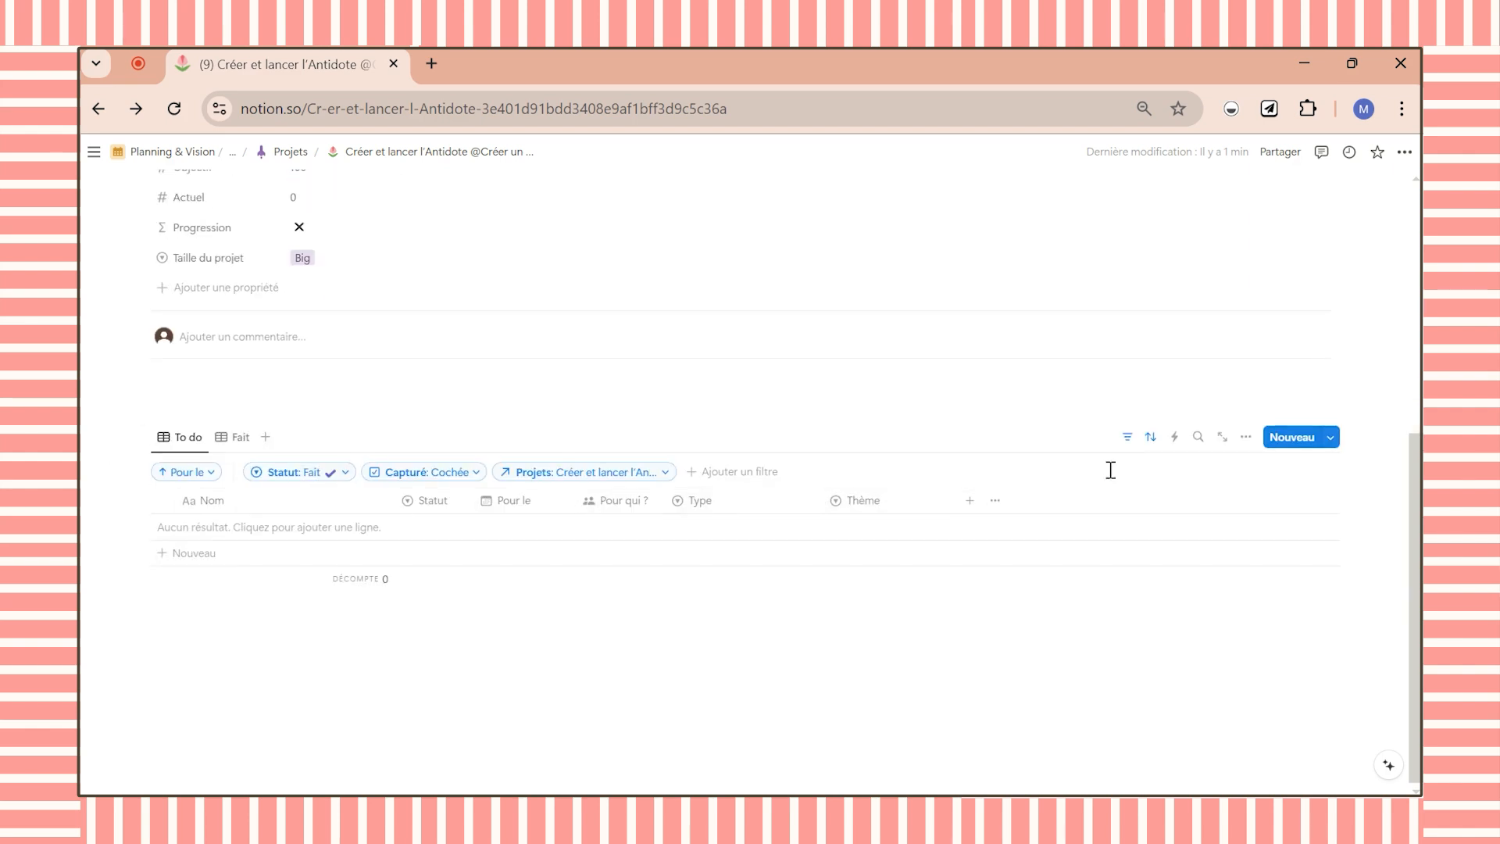
{"action": "left_click", "coordinate": [308, 472]}
{"action": "left_click", "coordinate": [239, 500]}
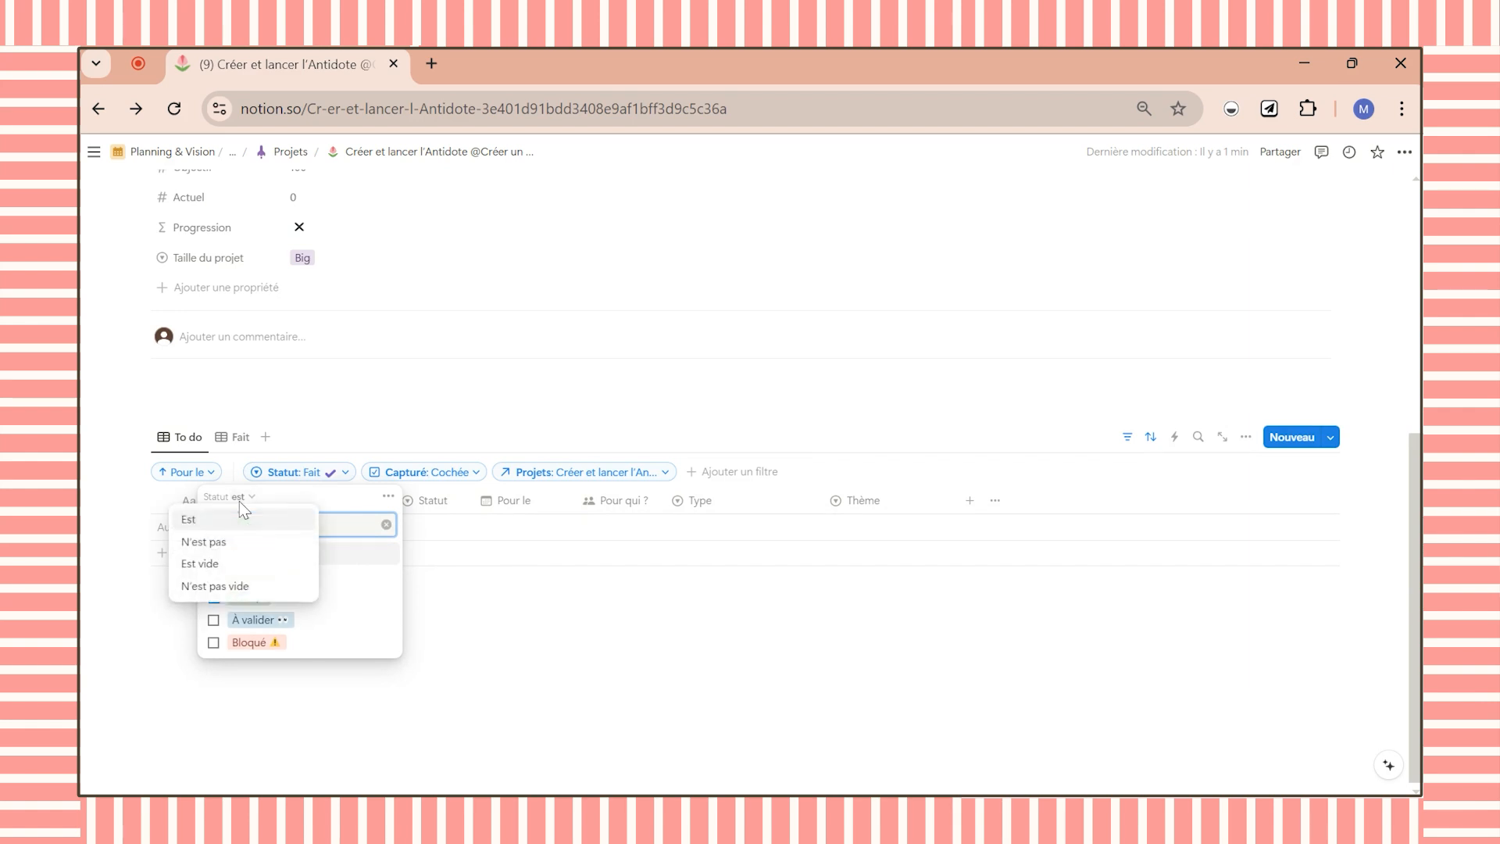
{"action": "left_click", "coordinate": [258, 565]}
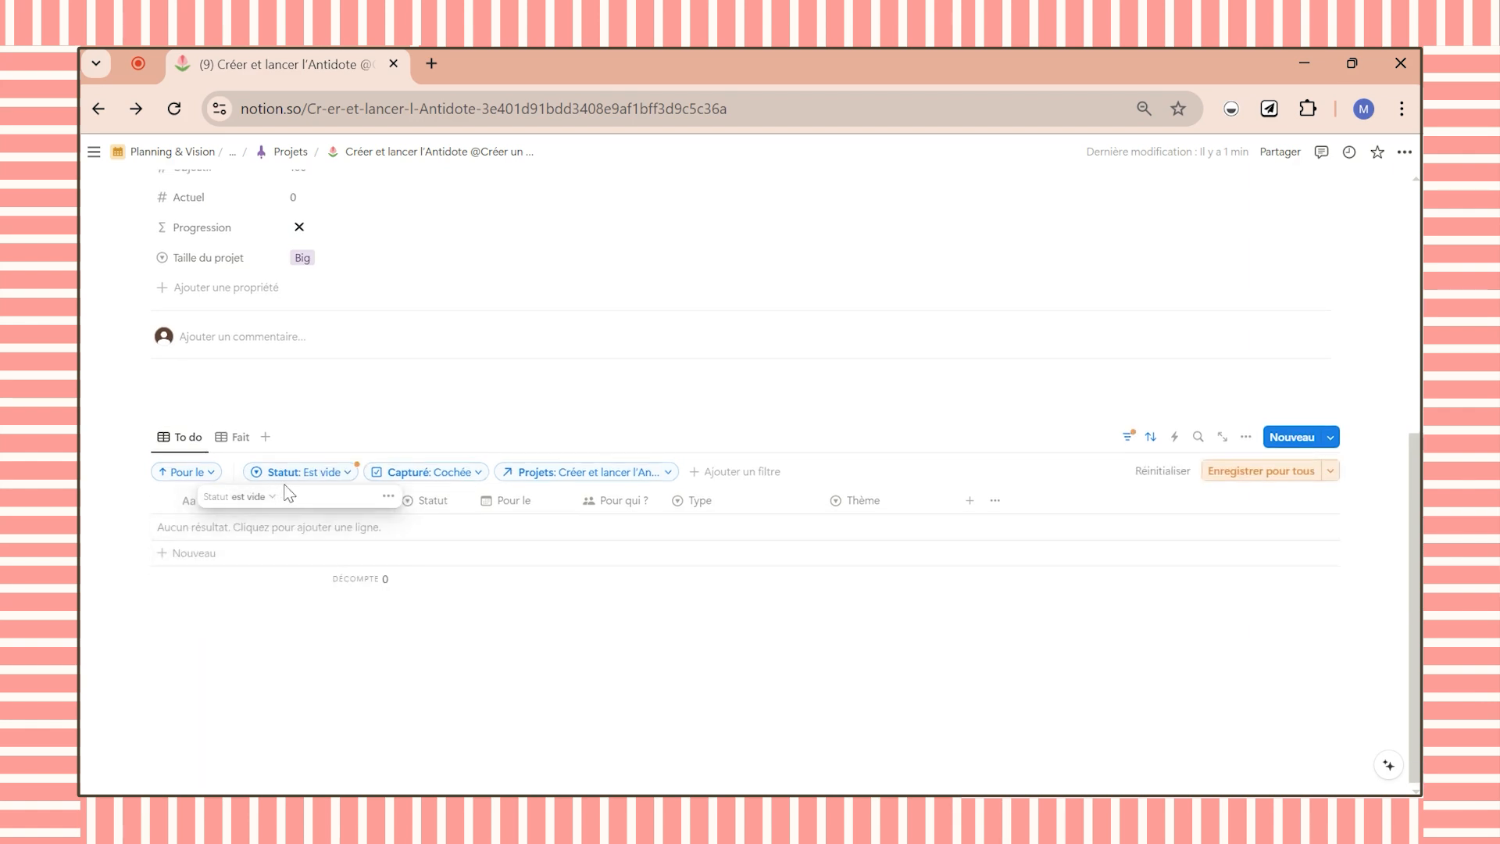
{"action": "left_click", "coordinate": [272, 500]}
{"action": "left_click", "coordinate": [231, 539]}
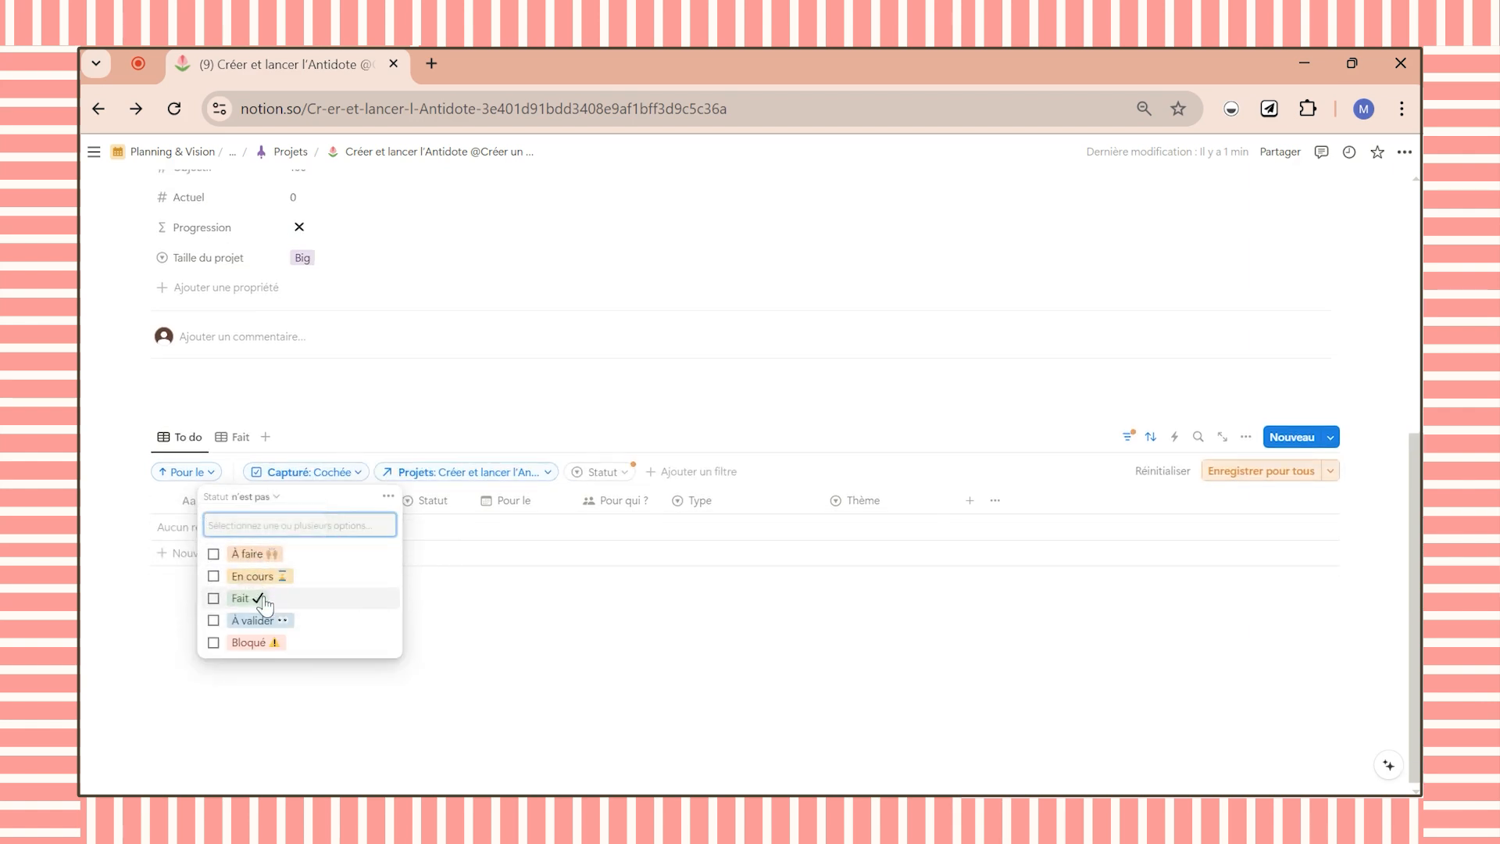
{"action": "left_click", "coordinate": [250, 599]}
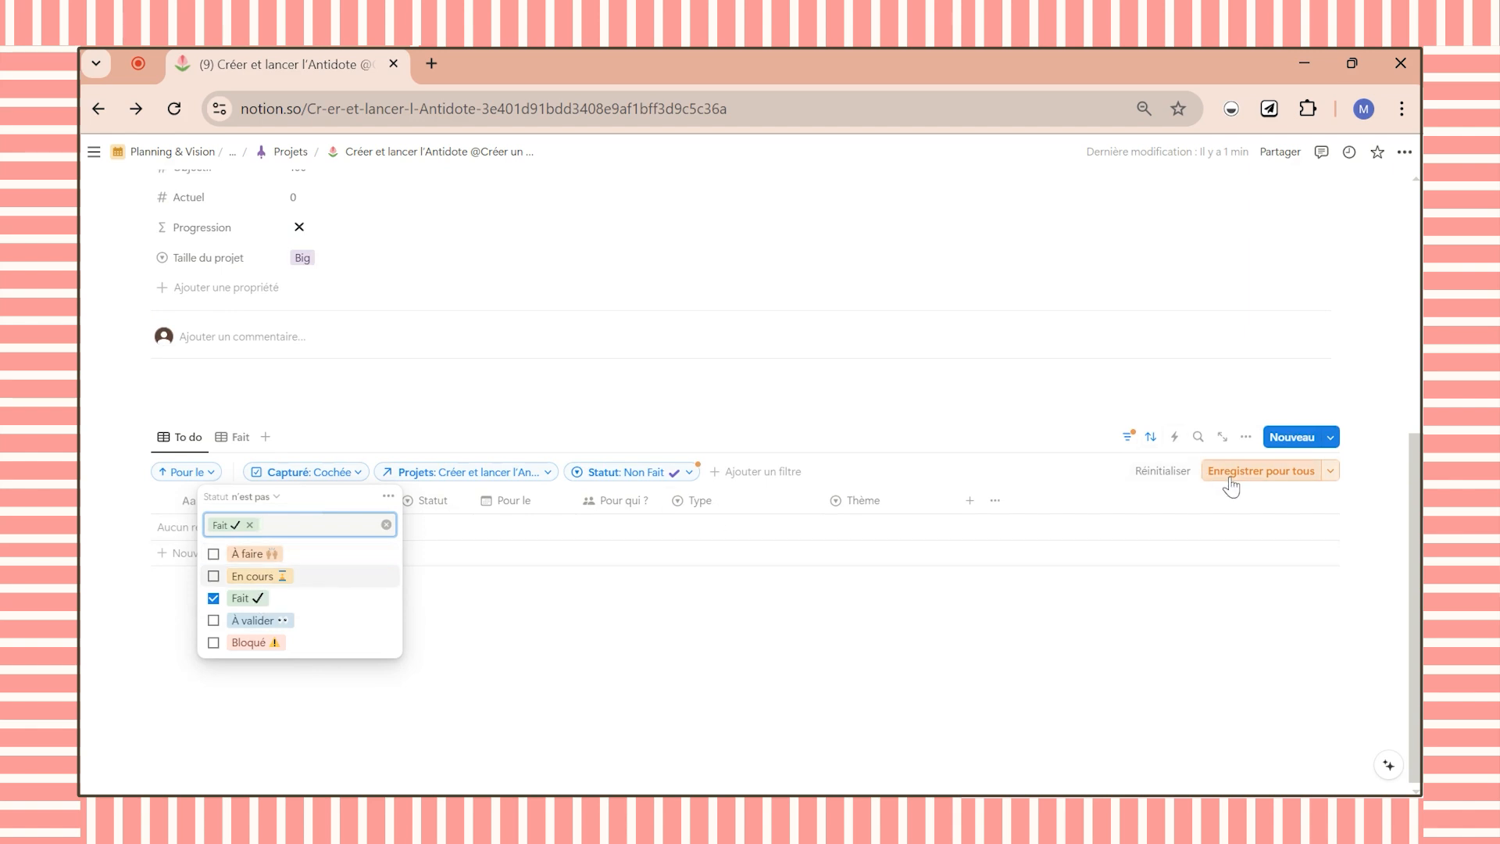
- Replace Fait with À faire in the To do view's Statut filter and save the changes for everyone
{"action": "left_click", "coordinate": [250, 554]}
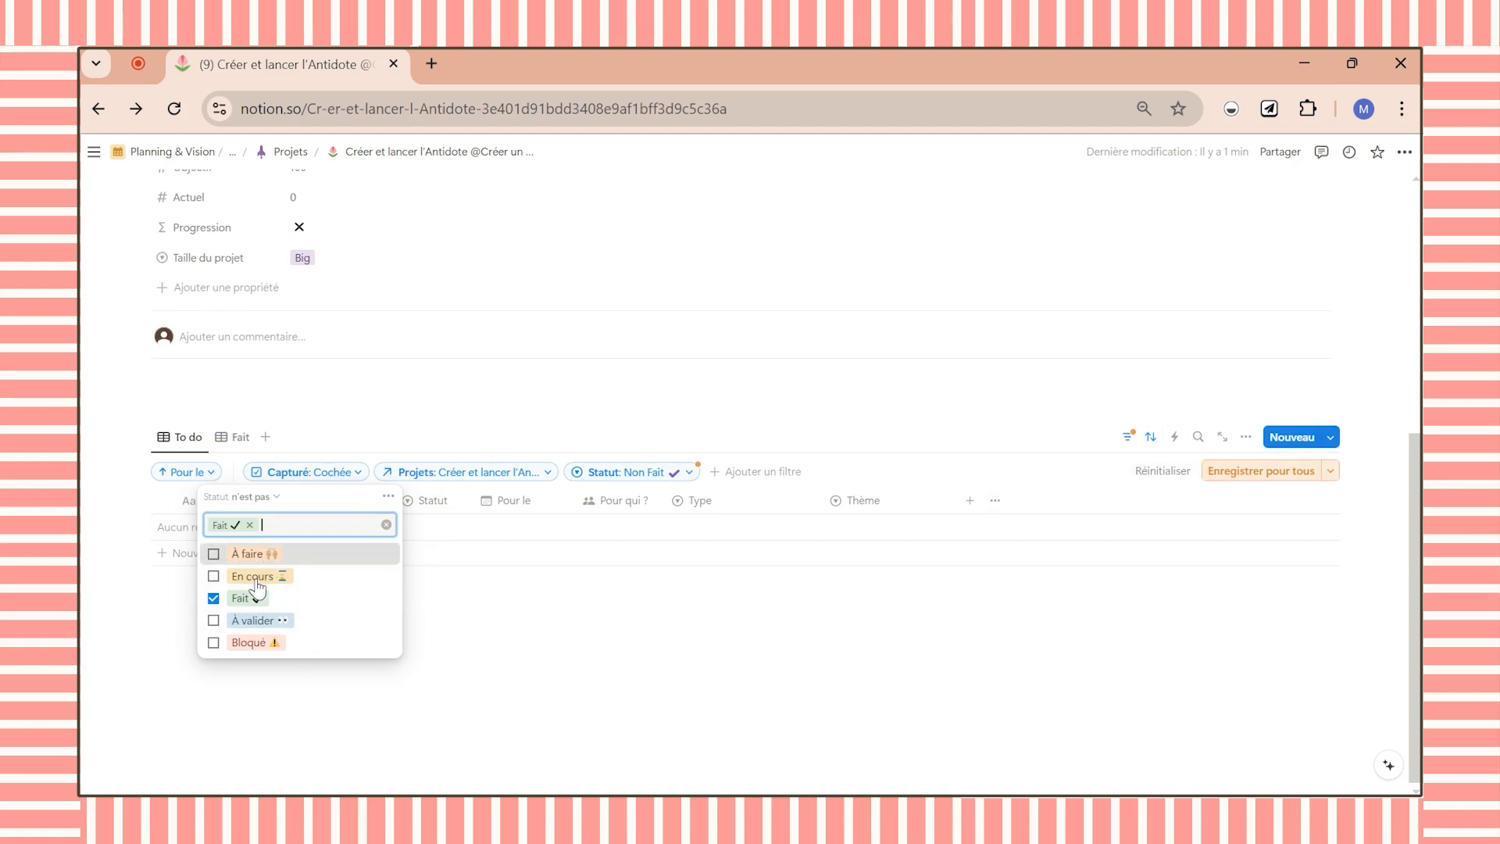
{"action": "left_click", "coordinate": [256, 600]}
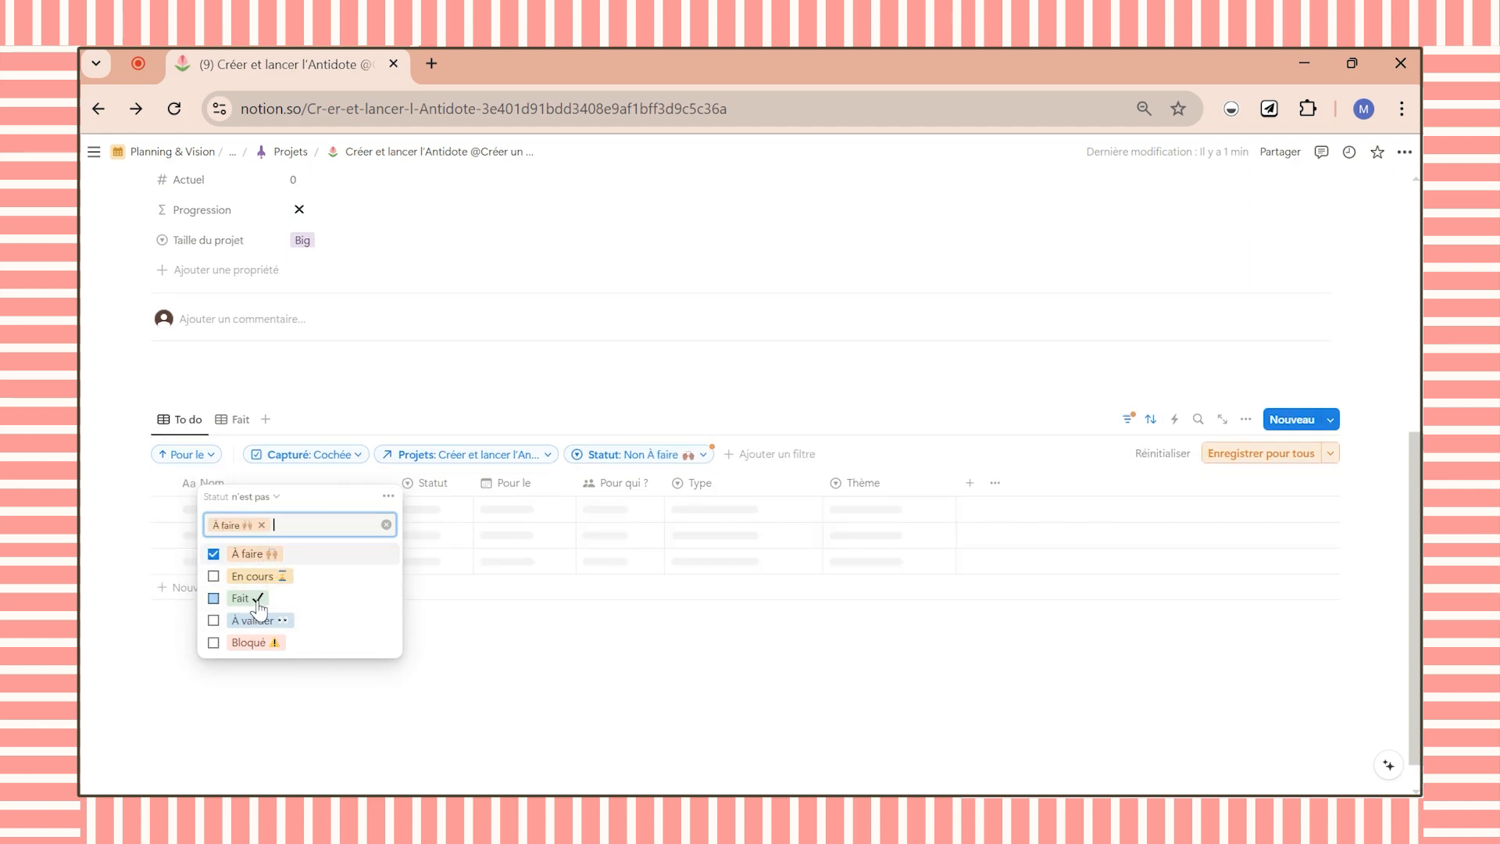
{"action": "left_click", "coordinate": [1215, 456]}
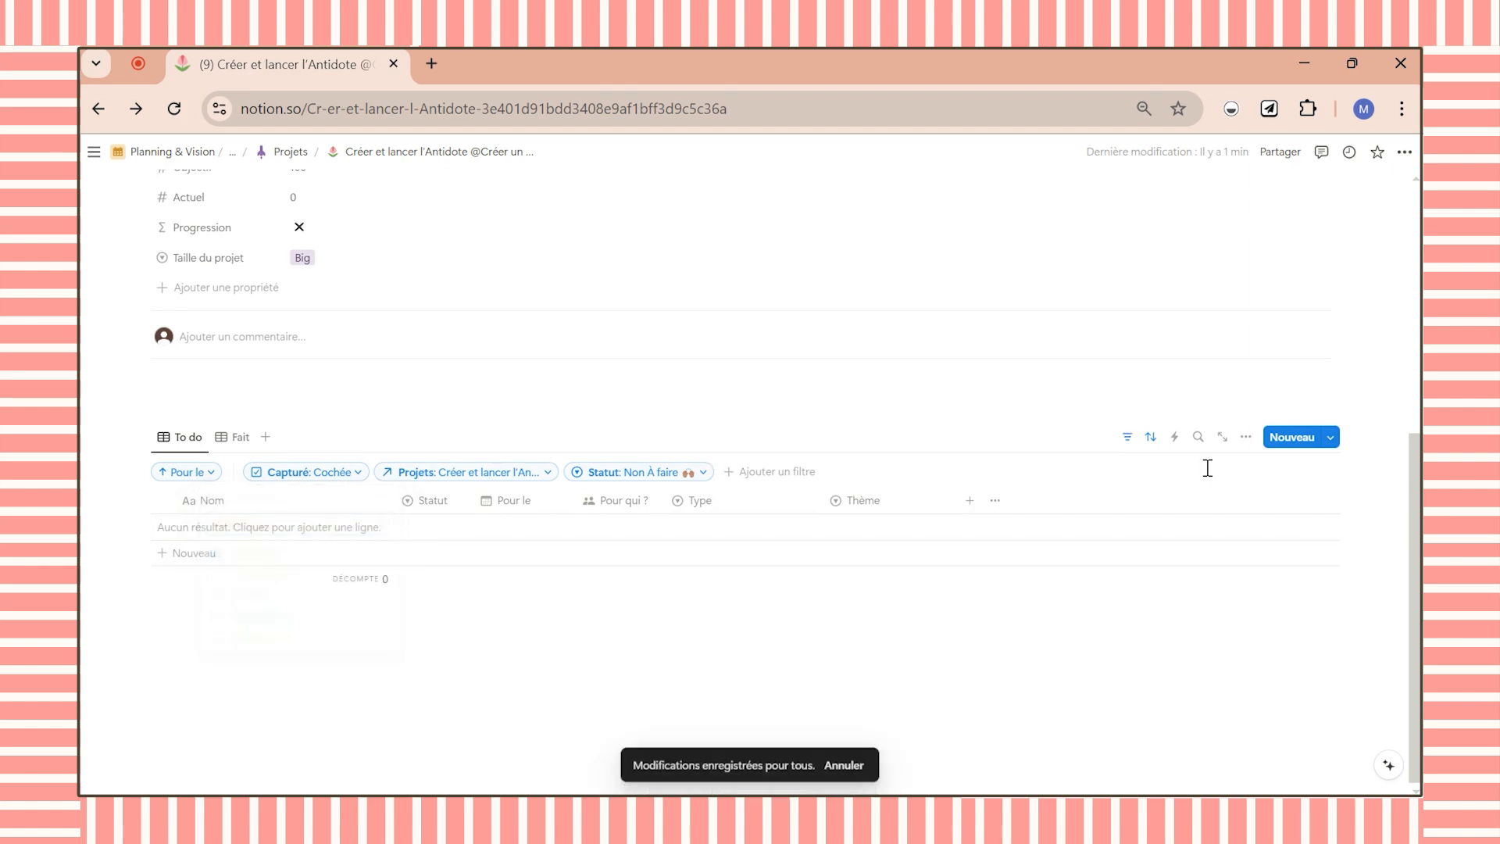
{"action": "left_click", "coordinate": [1125, 439]}
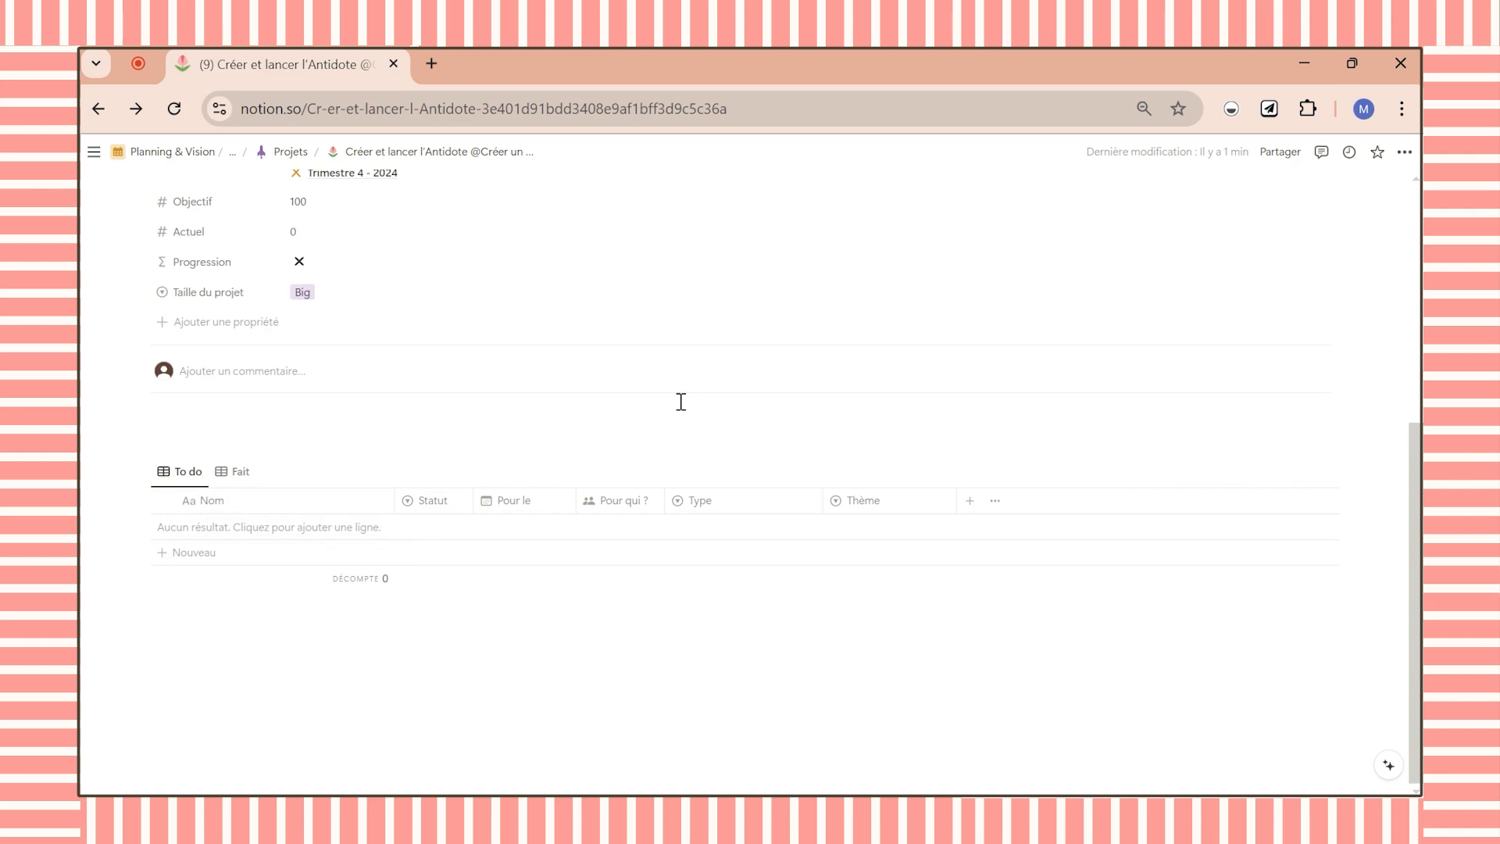
- Add a new property named "Phase" to the To do database and set its type to Sélection
{"action": "left_click", "coordinate": [980, 507]}
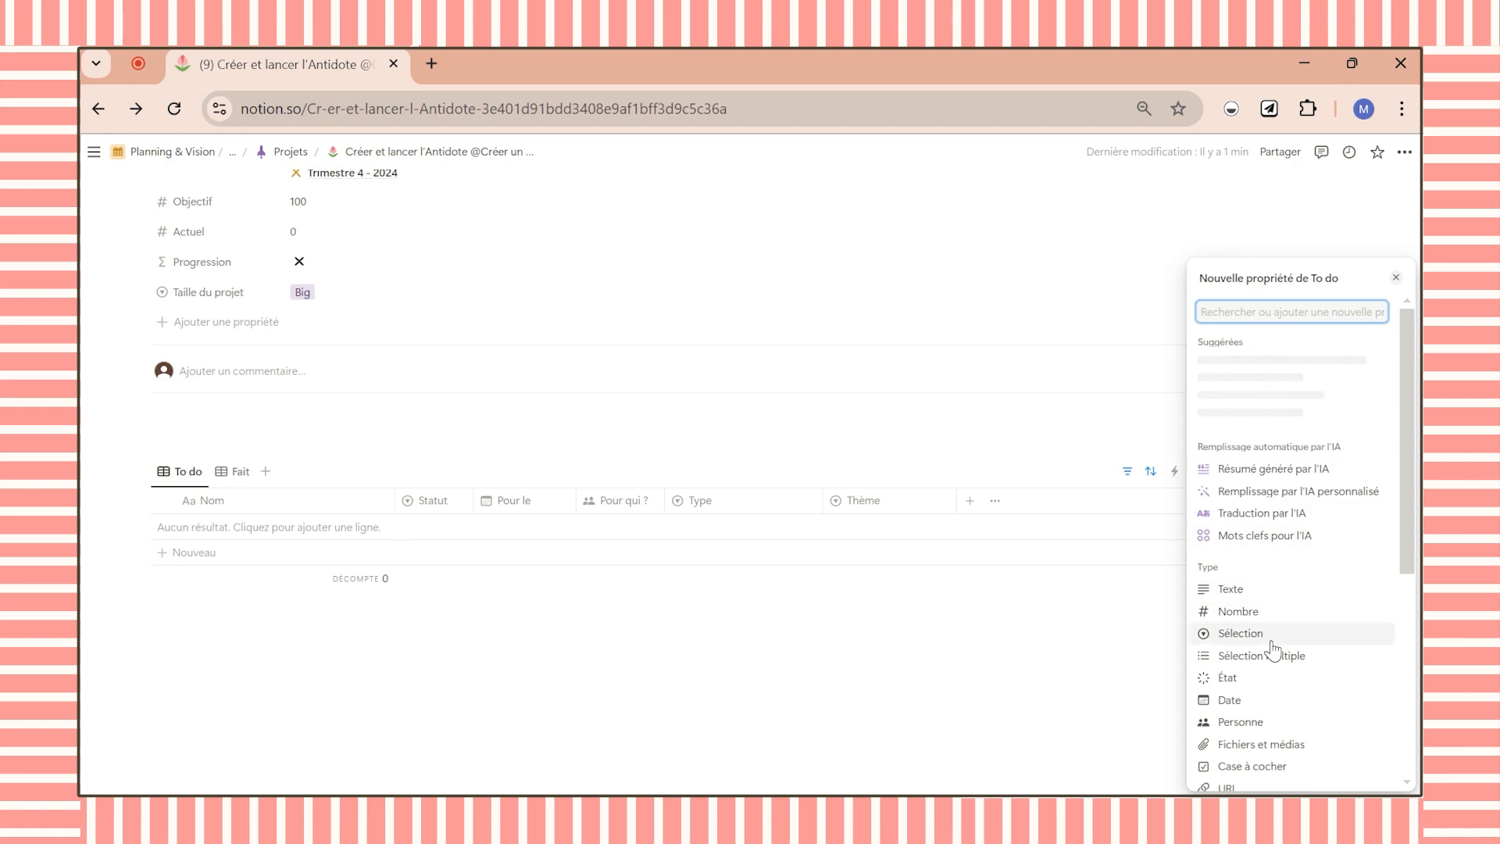
{"action": "left_click", "coordinate": [1250, 622]}
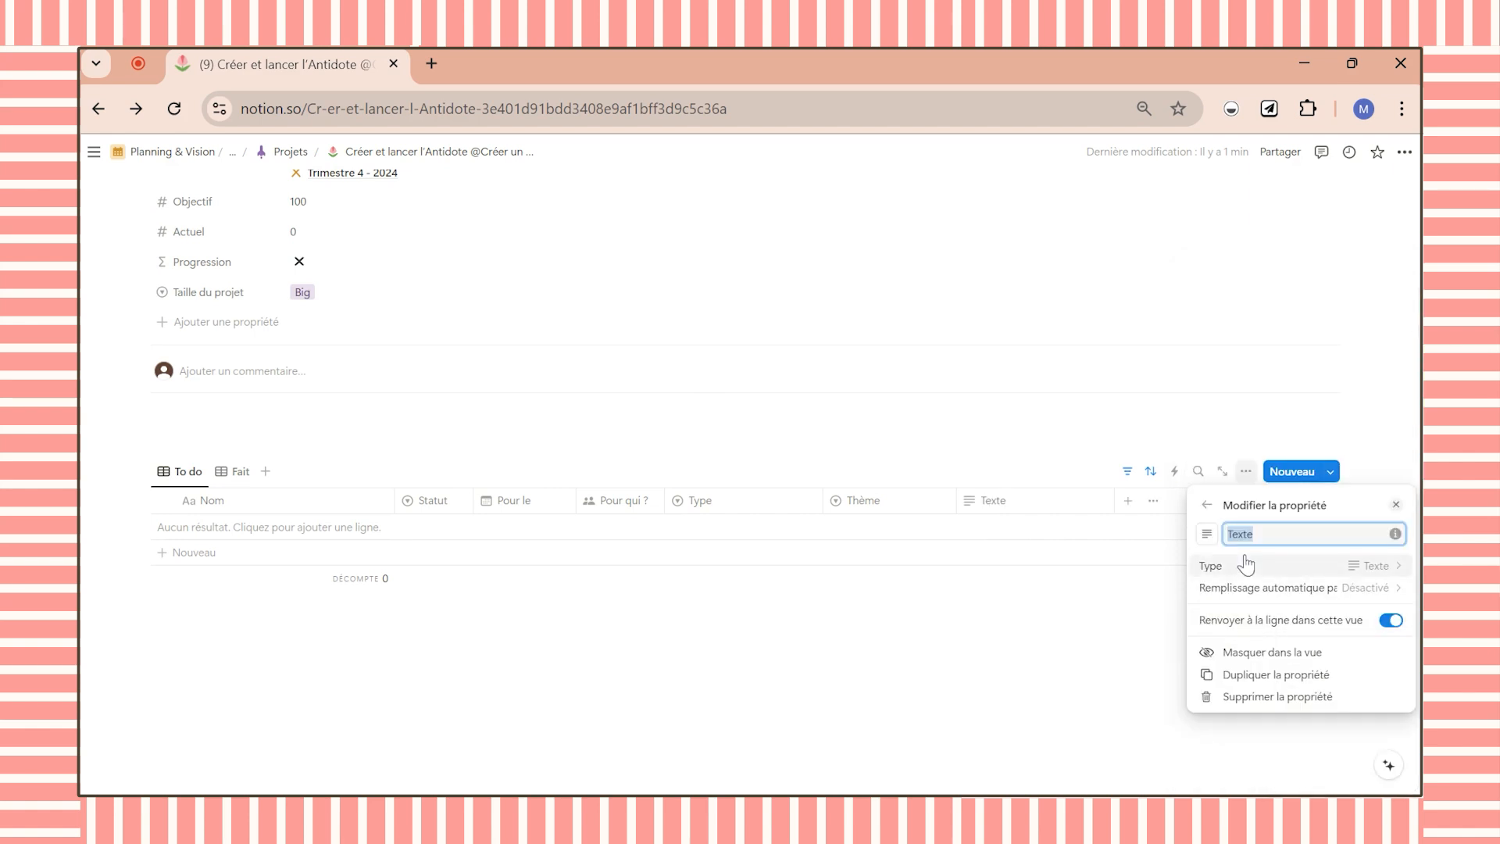
{"action": "type", "text": "Phase"}
{"action": "left_click", "coordinate": [1246, 564]}
{"action": "left_click", "coordinate": [1235, 539]}
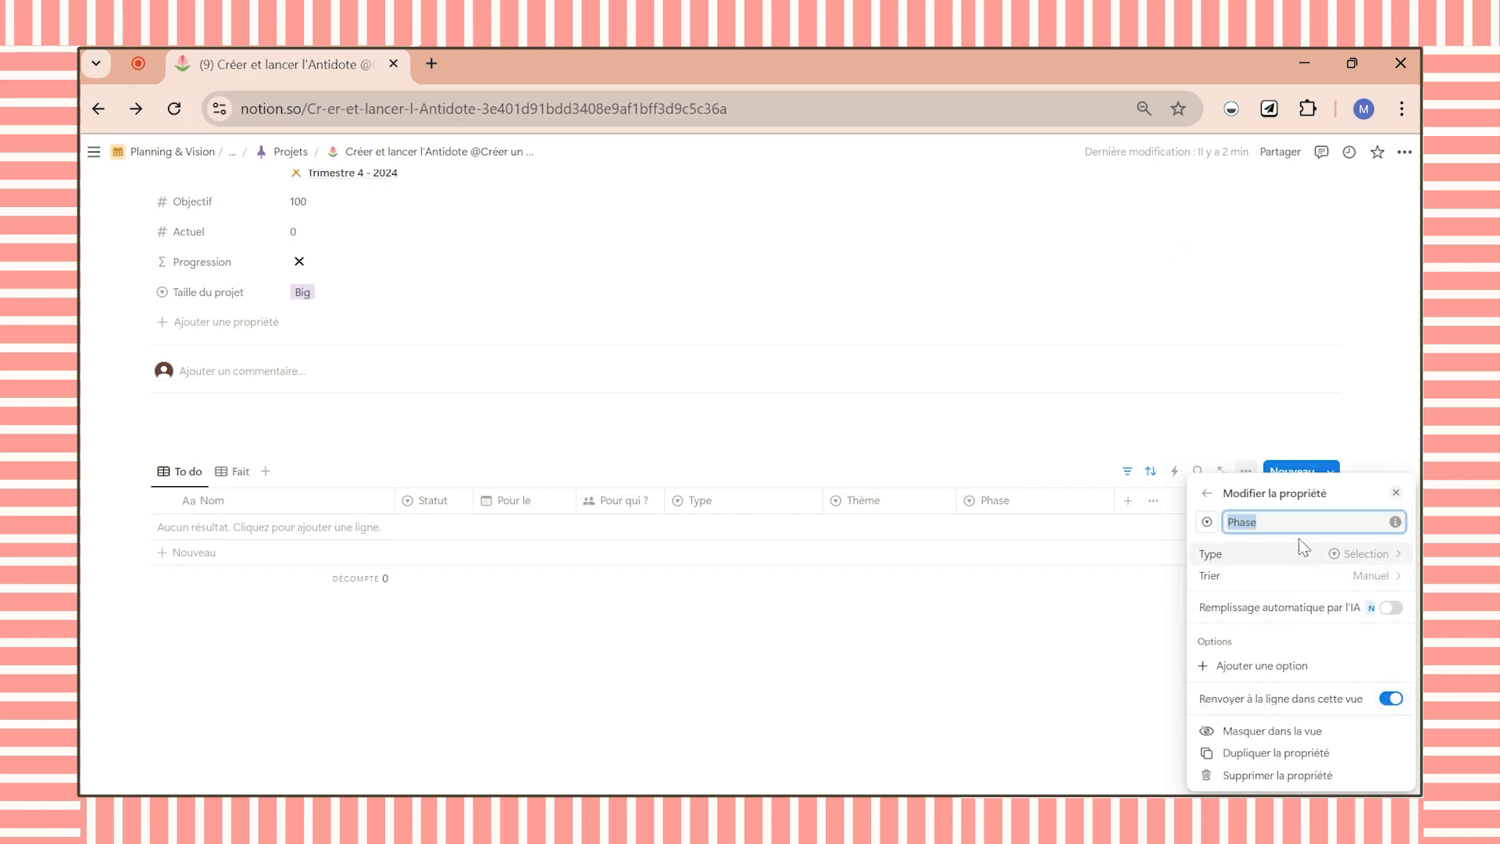
{"action": "left_click", "coordinate": [1288, 521]}
{"action": "left_click", "coordinate": [1059, 692]}
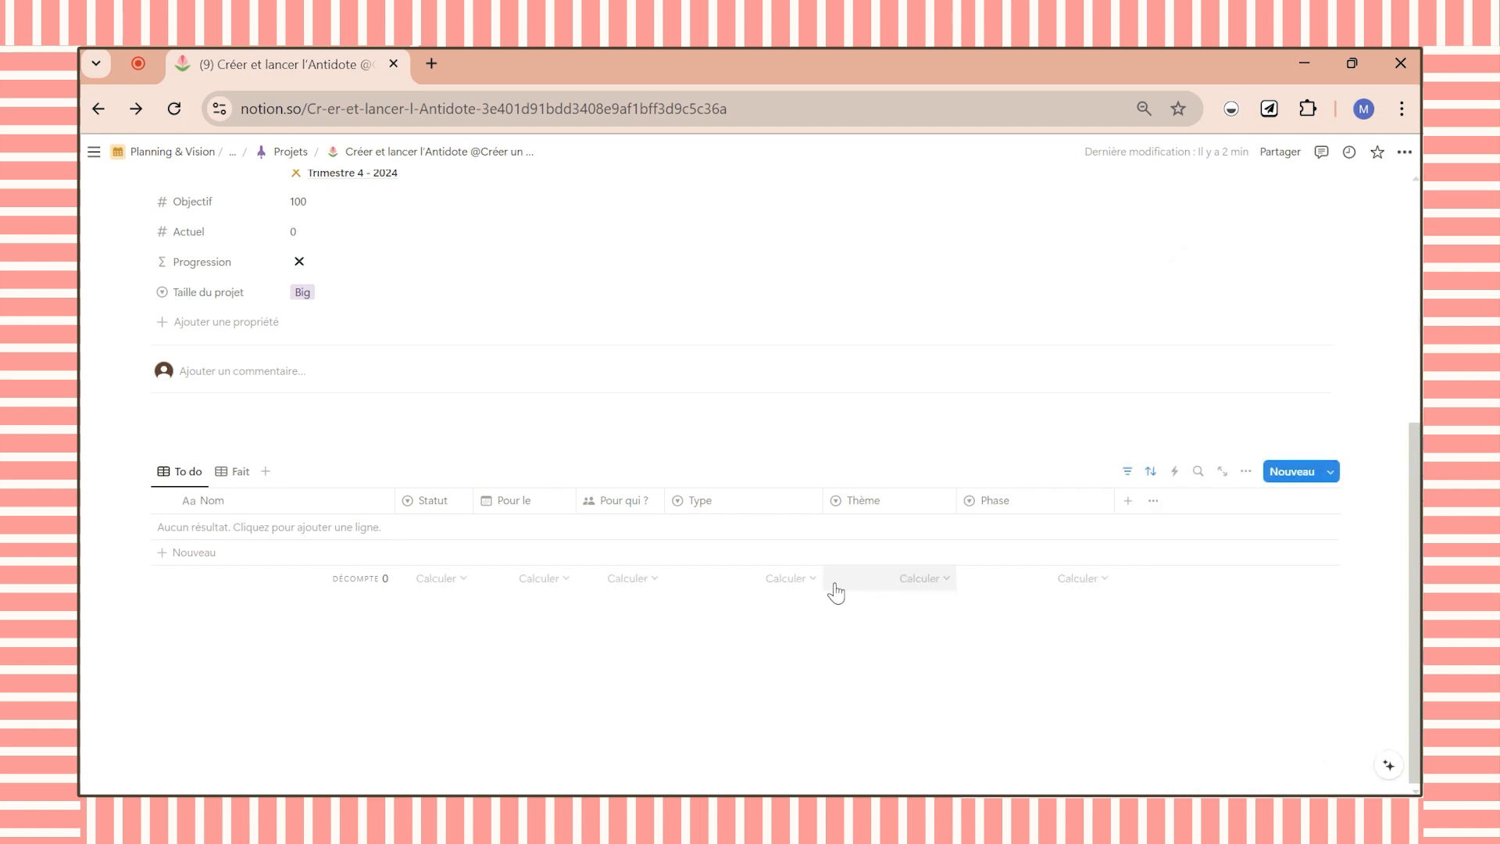
- Add a blank task to the To do view and open its Phase field
{"action": "left_click", "coordinate": [950, 562]}
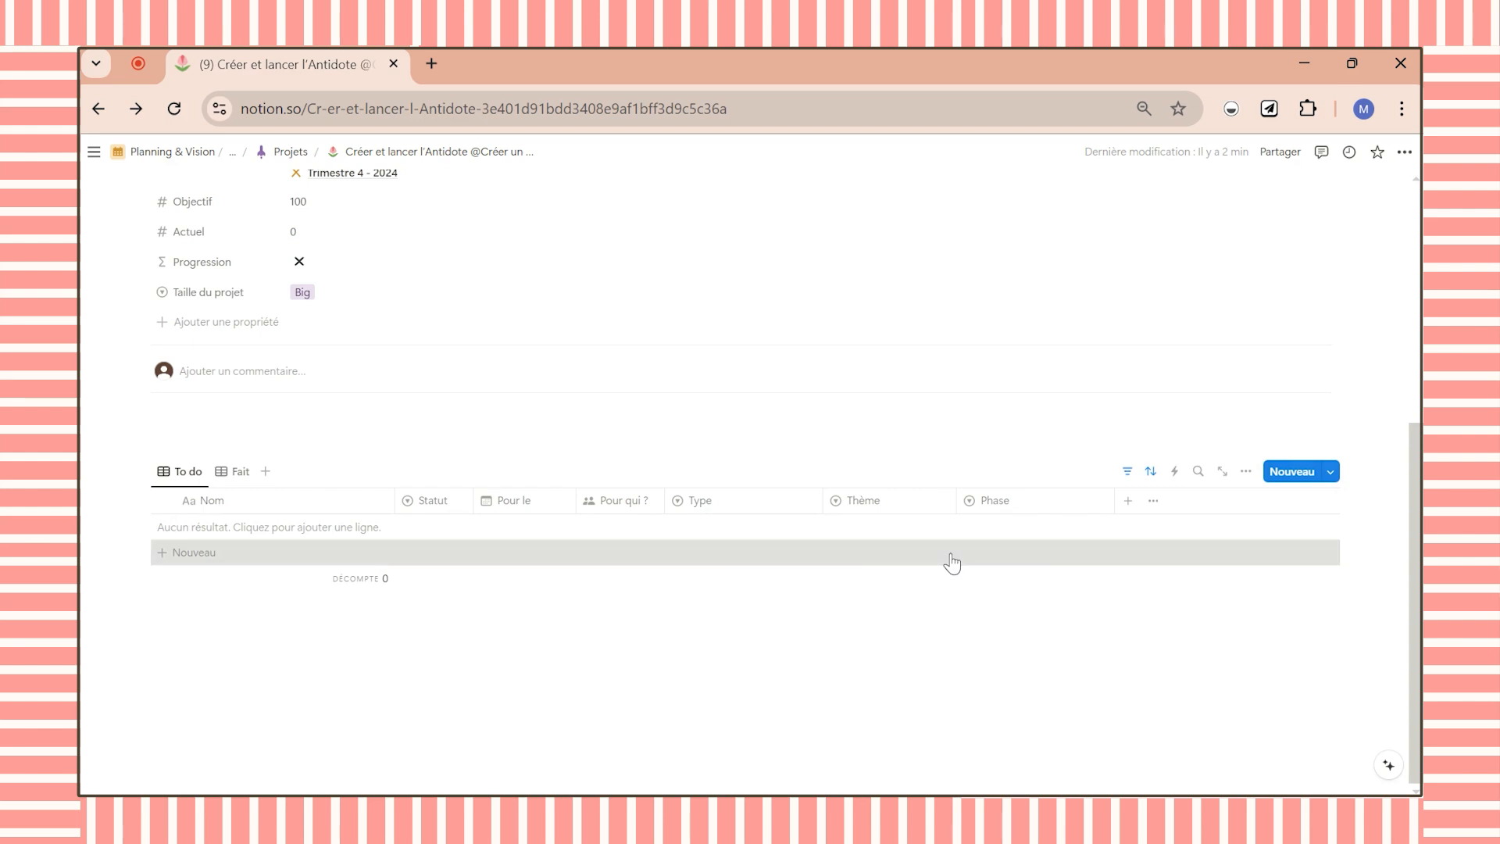
{"action": "left_click", "coordinate": [1008, 550]}
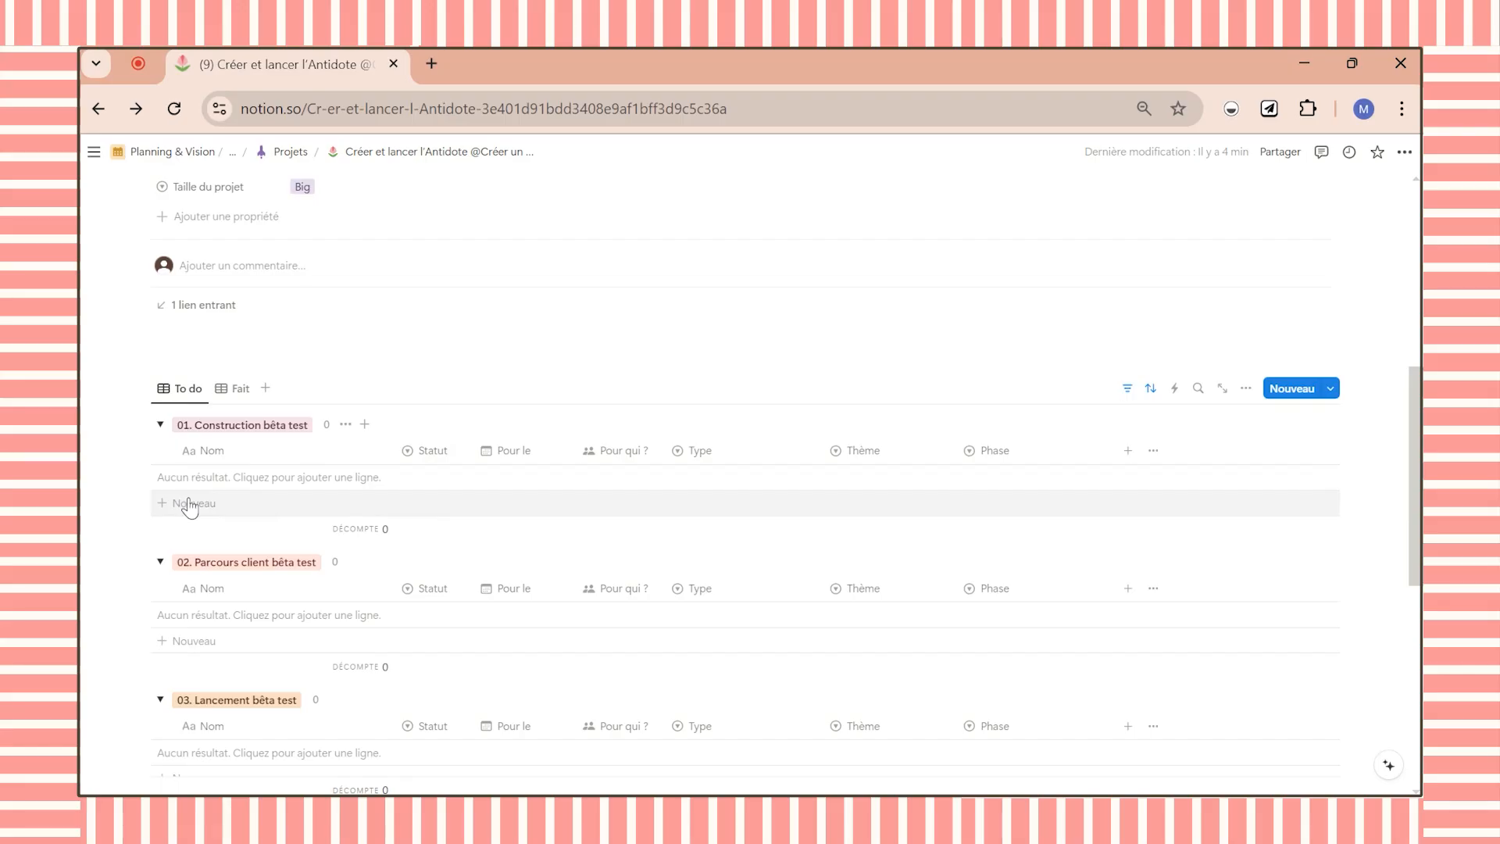
- Add the tasks "Définir la date du live" and "Préparer le contenu du live" to the "01. Construction bêta test" group
{"action": "left_click", "coordinate": [189, 500]}
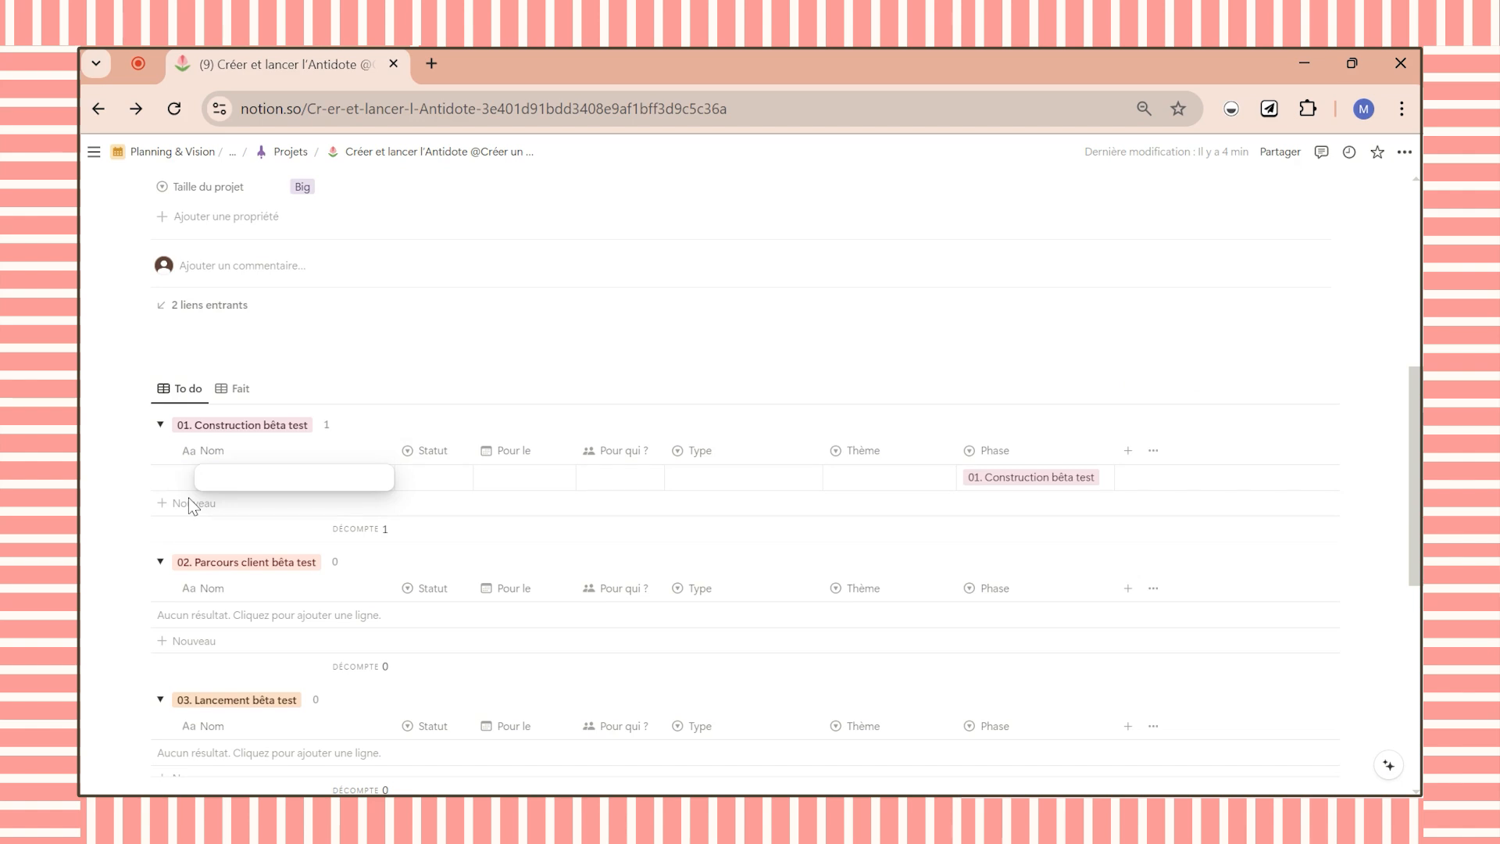
{"action": "type", "text": "D"}
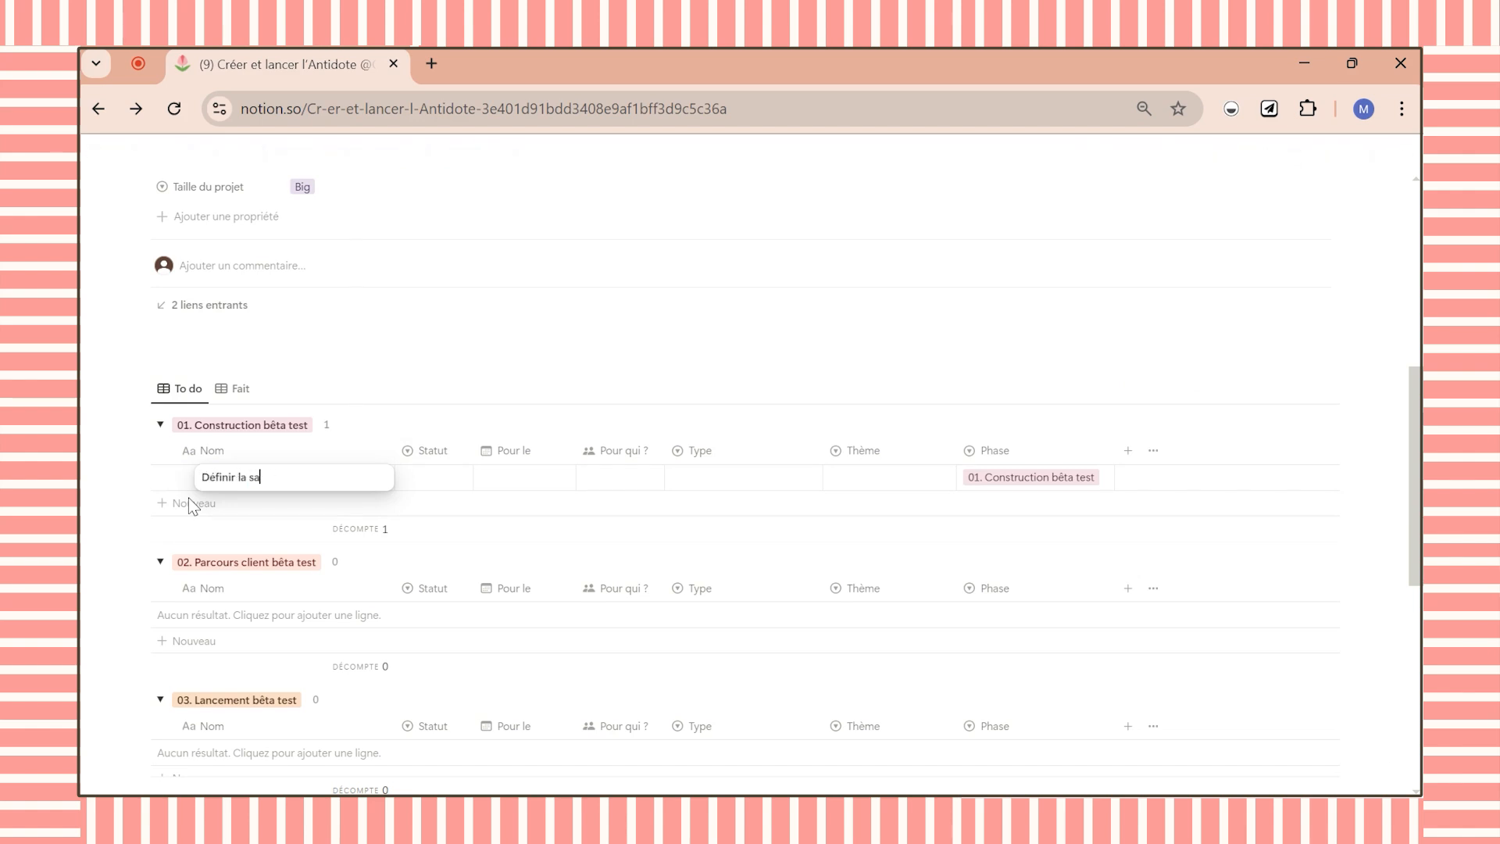
{"action": "type", "text": "éfinir la date du live"}
{"action": "key", "text": "Return"}
{"action": "left_click", "coordinate": [207, 510]}
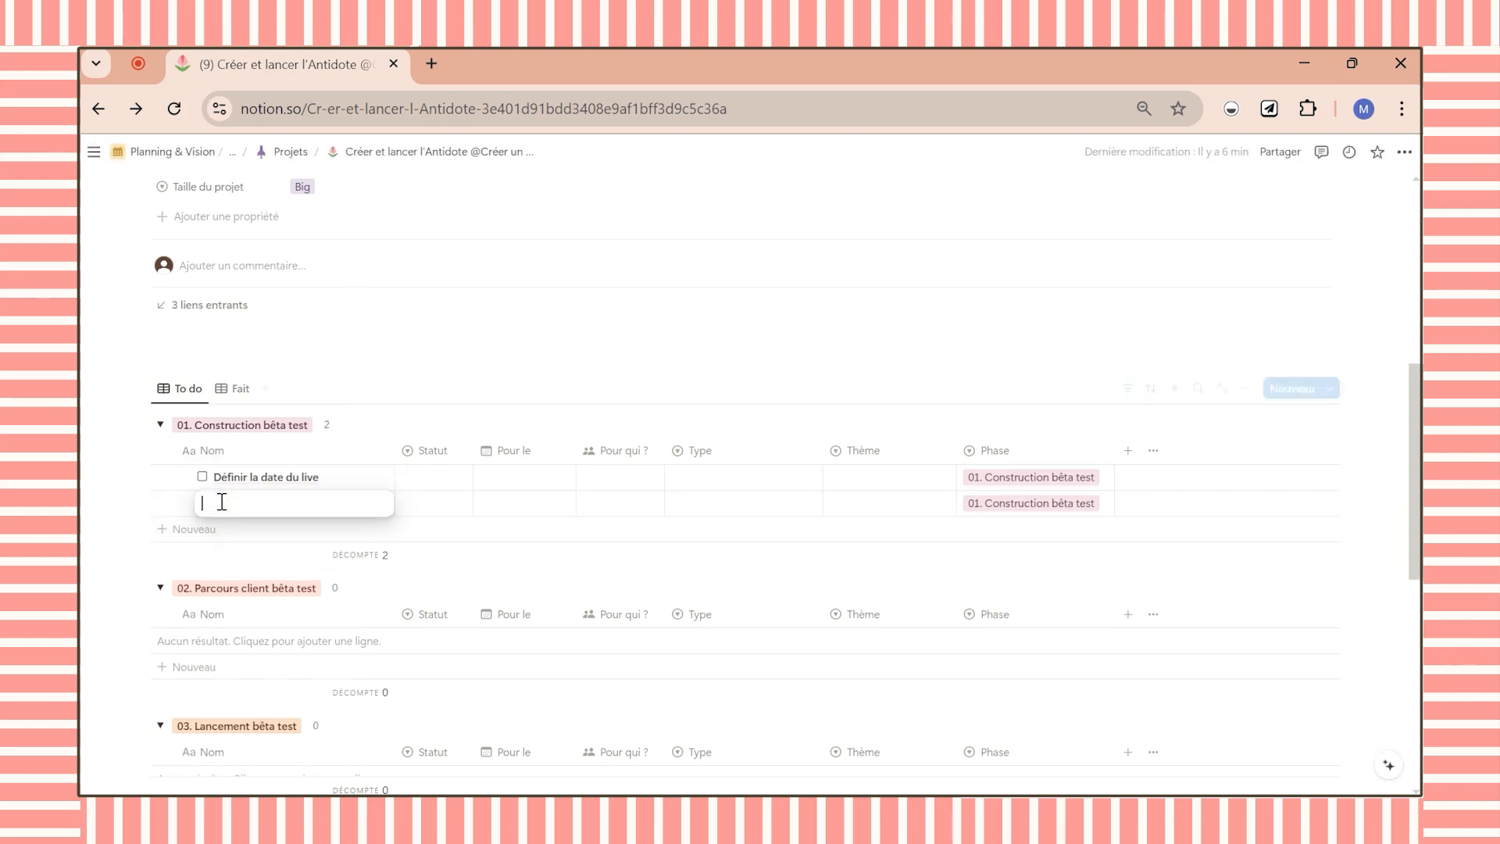
{"action": "type", "text": "P"}
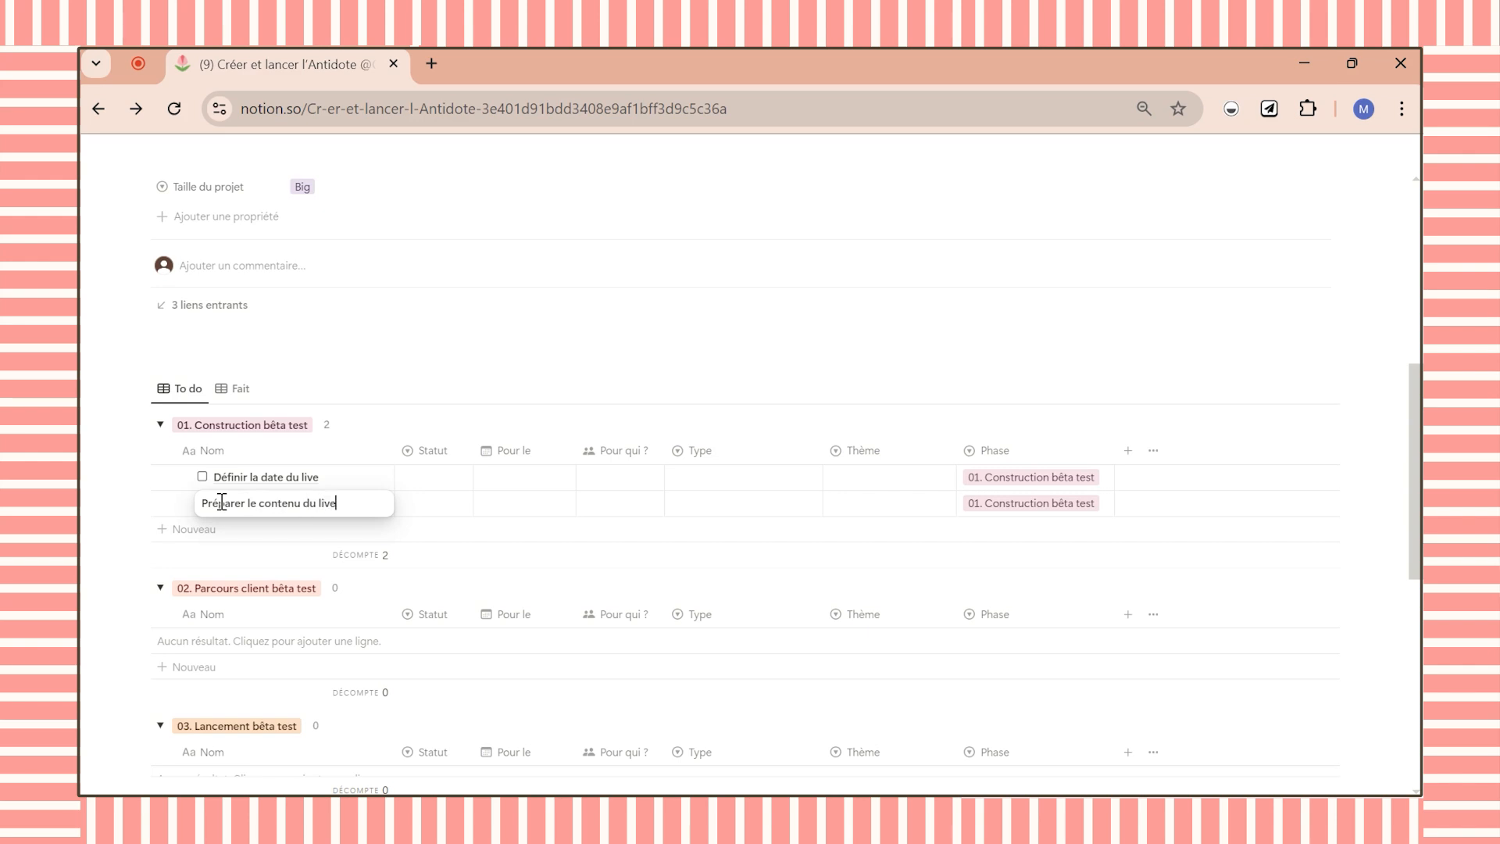
{"action": "type", "text": "réparer le contenu du live"}
- Hide the Phase column in the To do view and add the task "Définir le prix du bêta test" to the "01. Construction bêta test" group
{"action": "left_click", "coordinate": [1015, 454]}
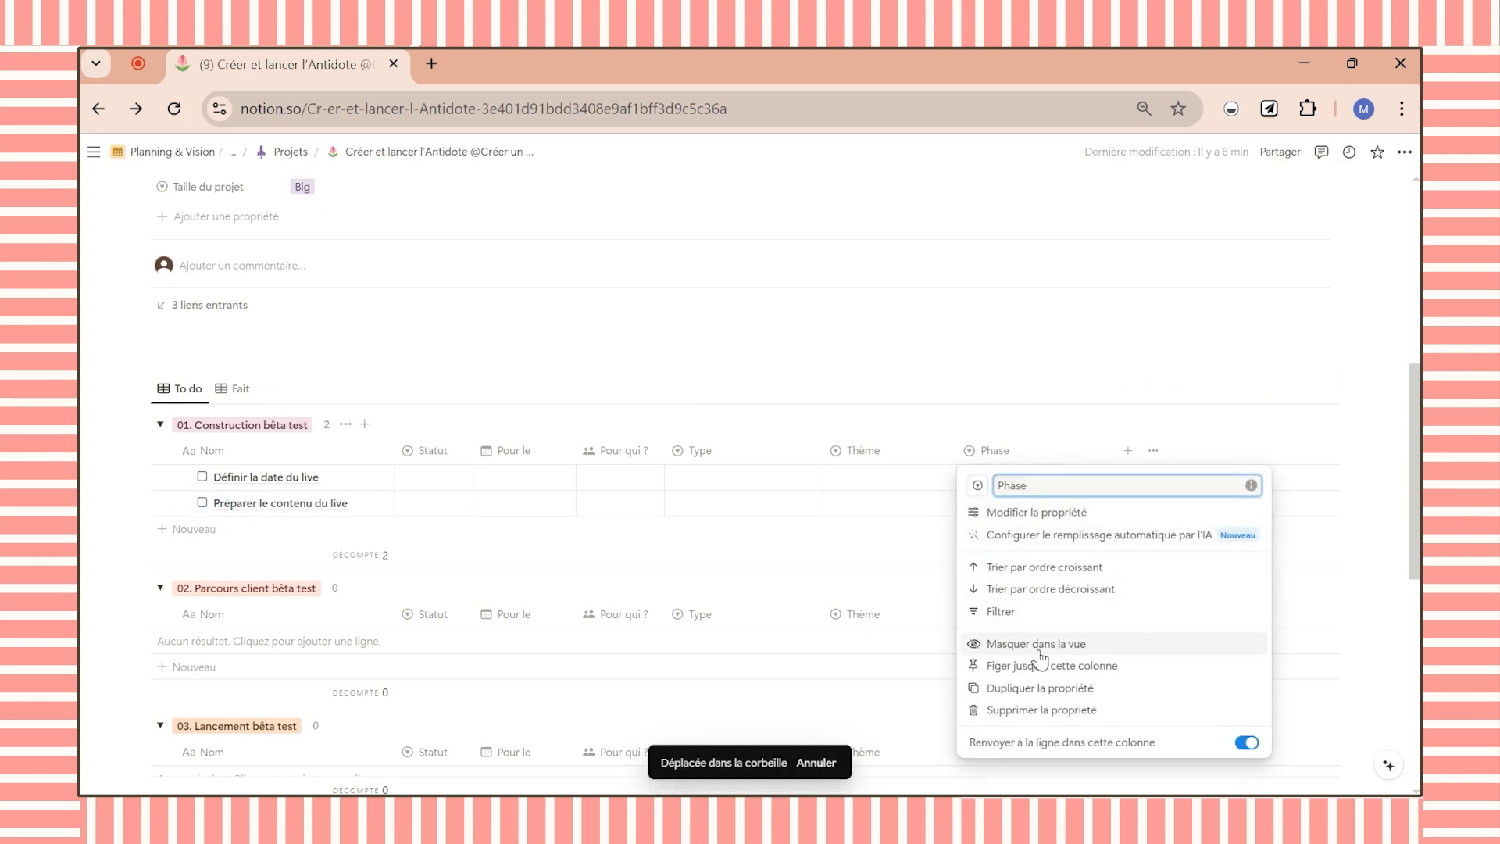
{"action": "left_click", "coordinate": [1039, 654]}
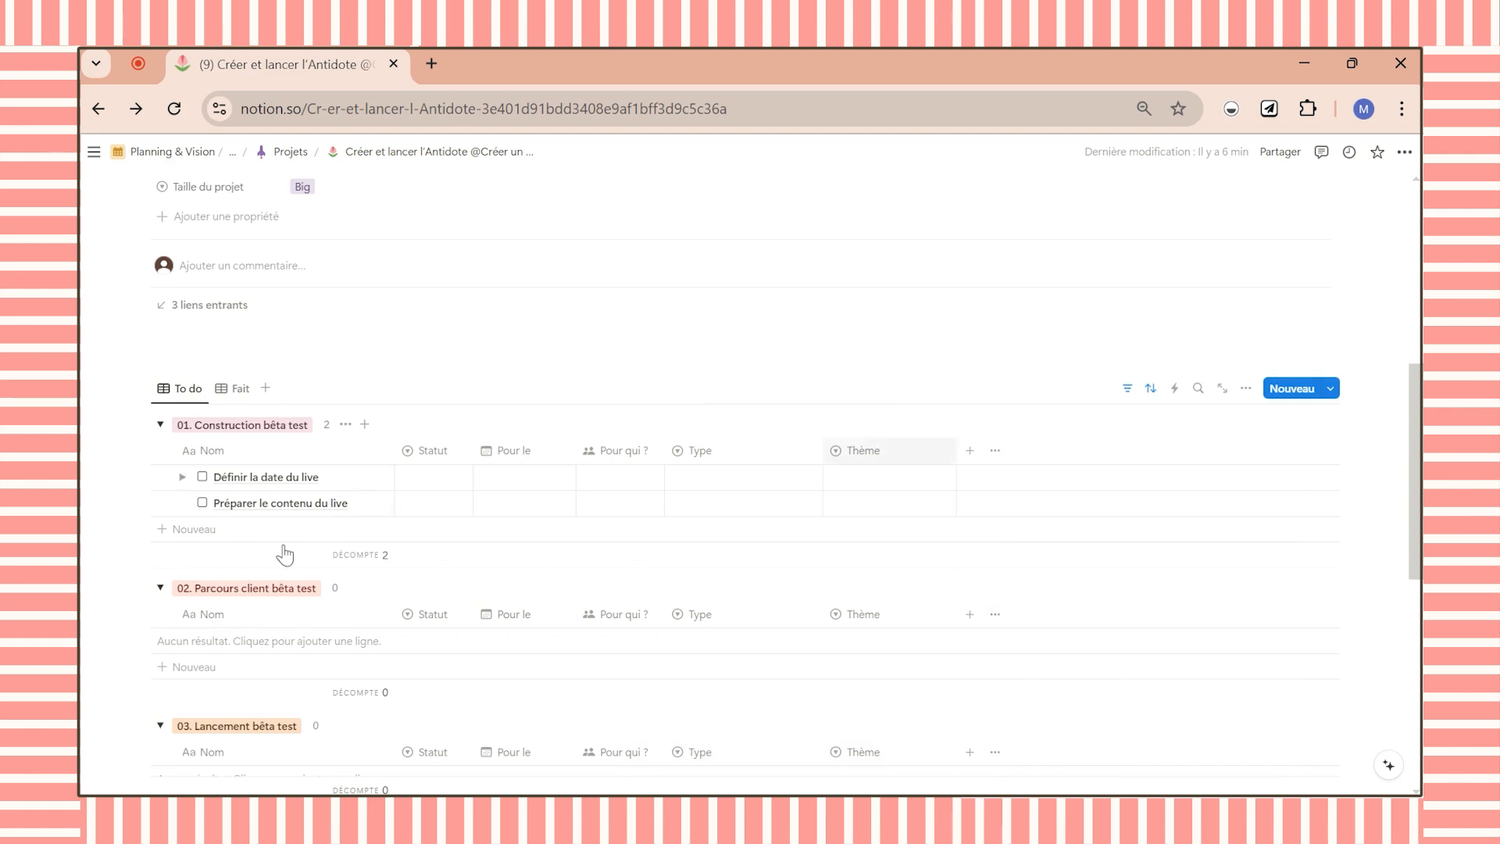
{"action": "left_click", "coordinate": [264, 529]}
{"action": "type", "text": "De"}
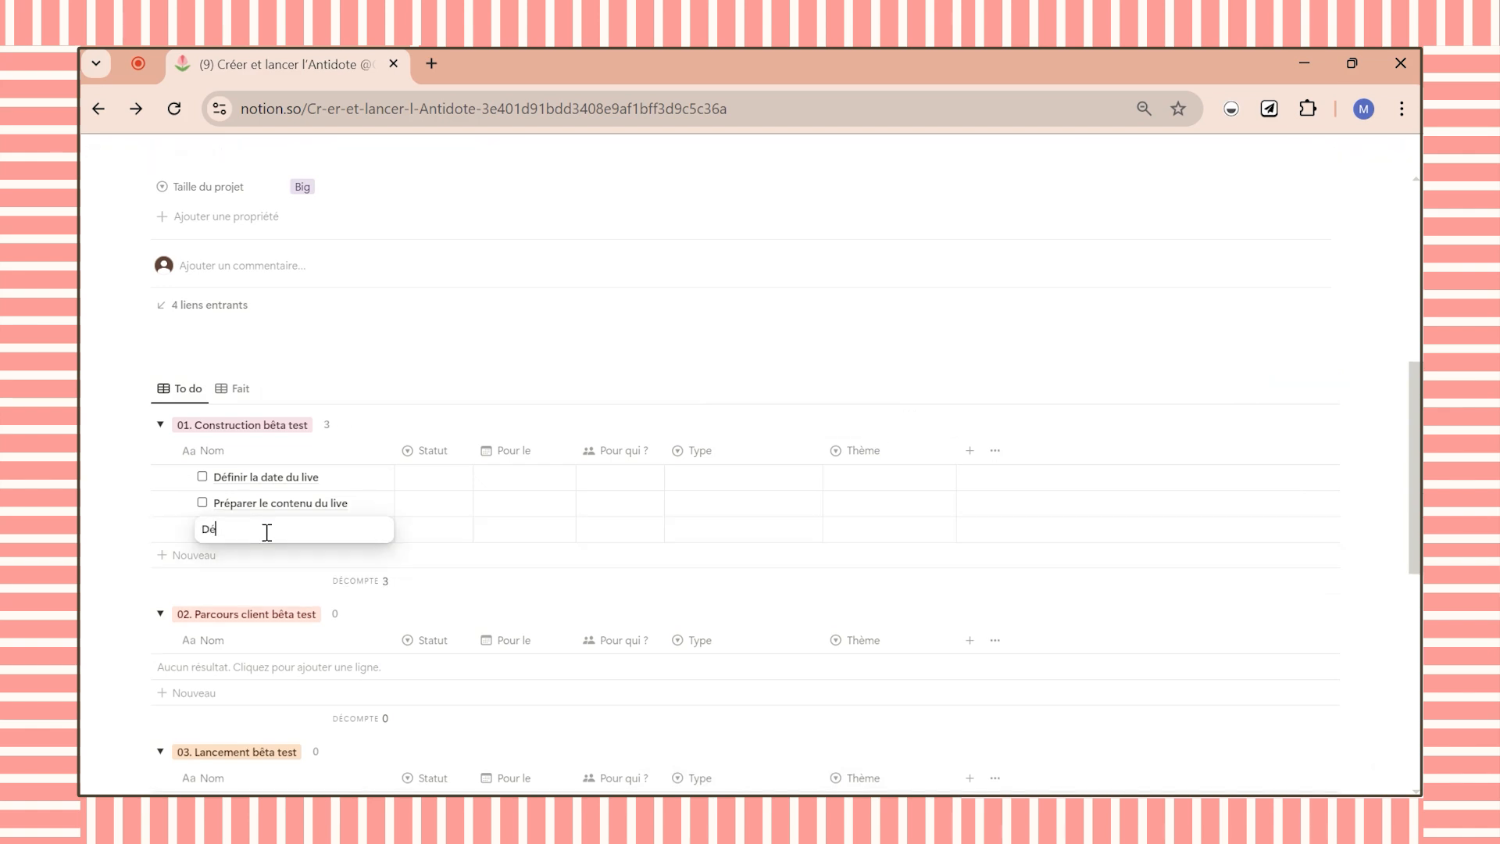
{"action": "type", "text": "finir le prix"}
{"action": "key", "text": "Return"}
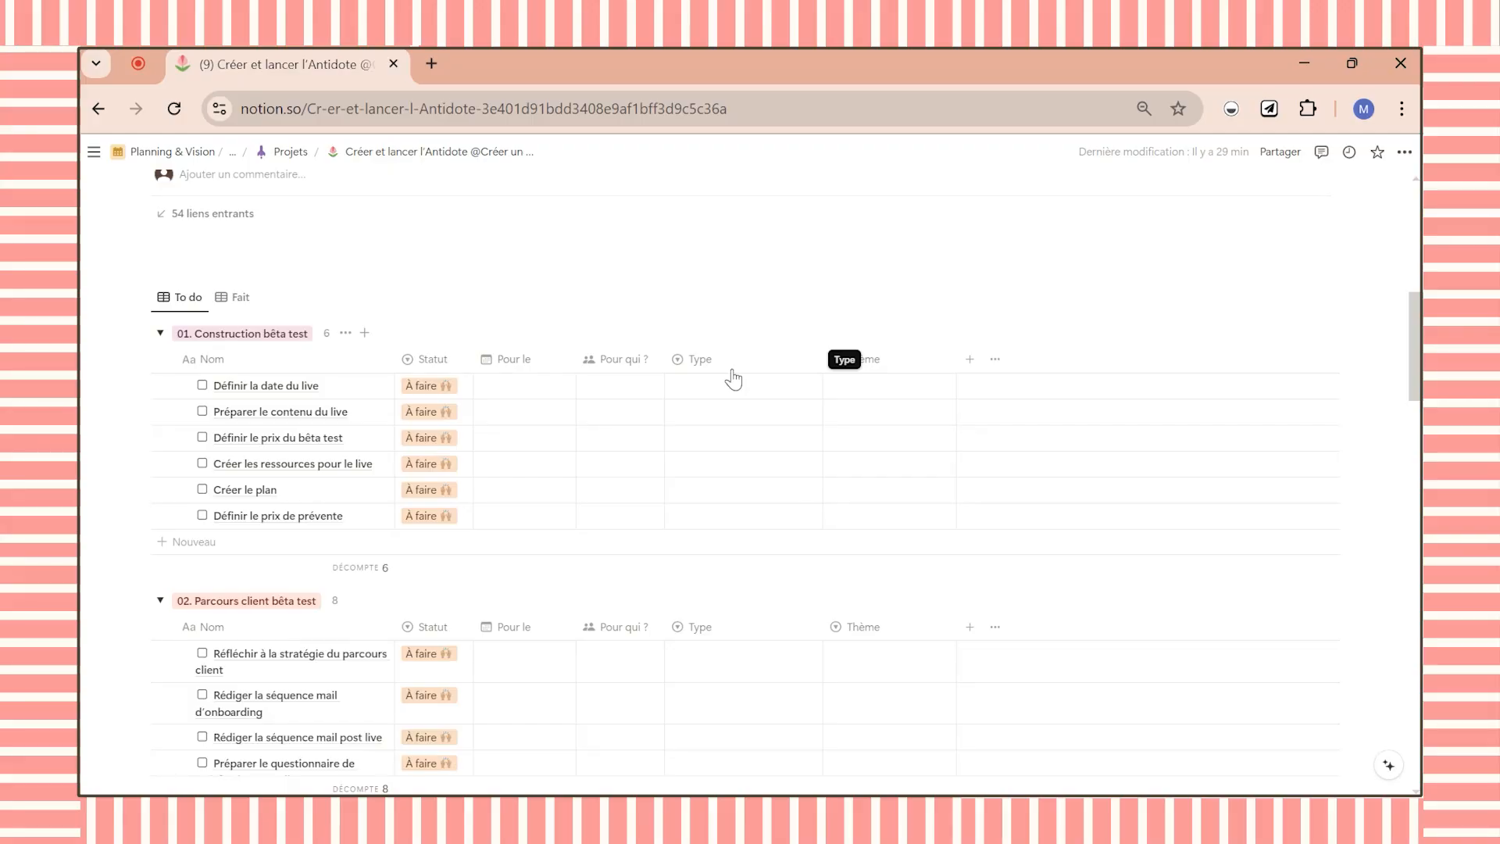
- Review the tasks in the To do view's phase groups, from "01. Construction bêta test" through "03. Lancement bêta test"
{"action": "scroll", "coordinate": [767, 360], "scroll_direction": "down", "scroll_amount": 2}
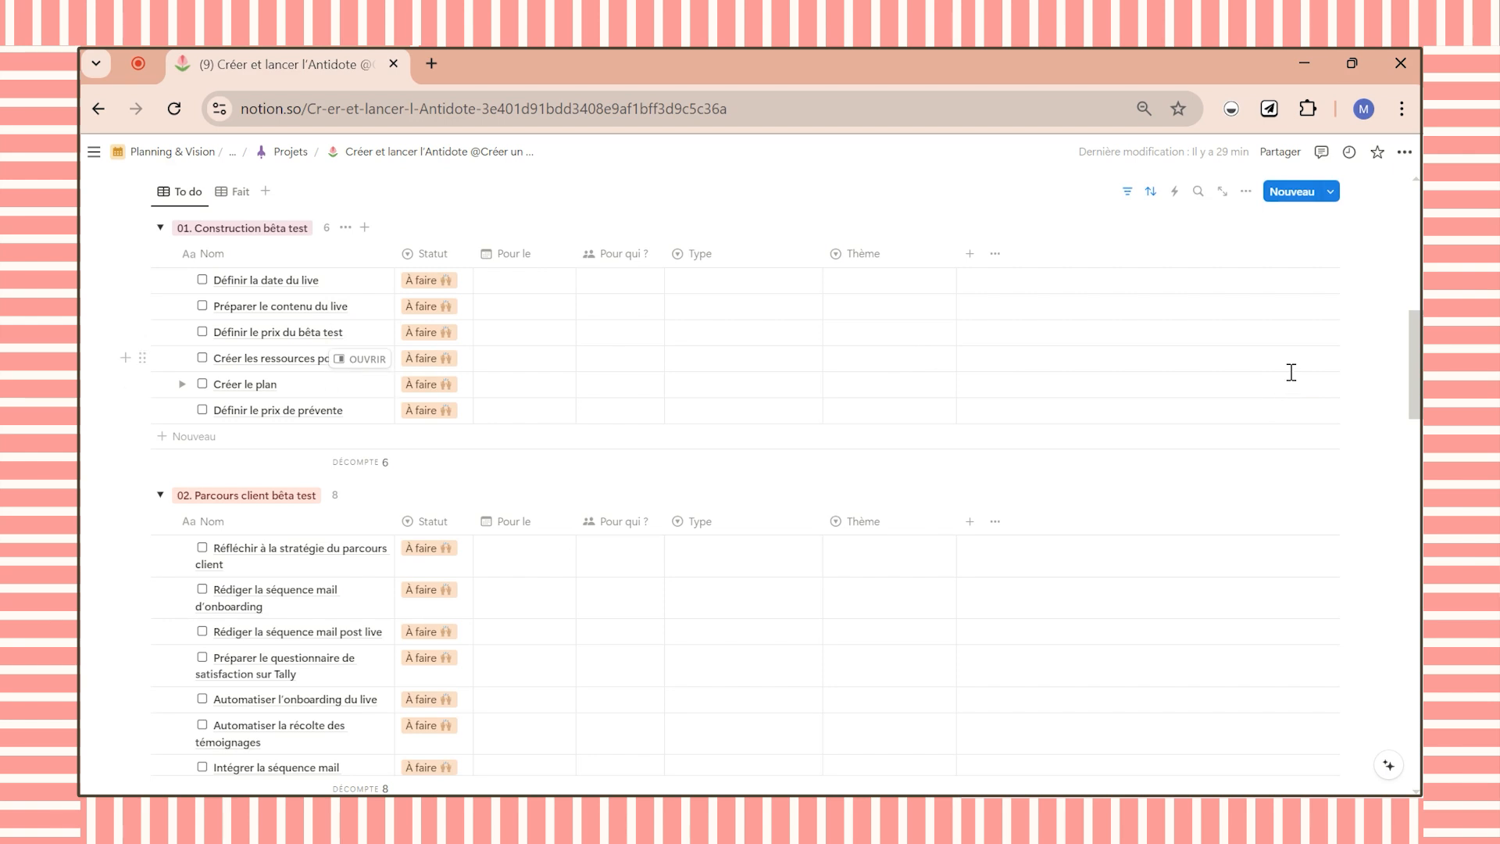
{"action": "scroll", "coordinate": [1289, 372], "scroll_direction": "down", "scroll_amount": 2}
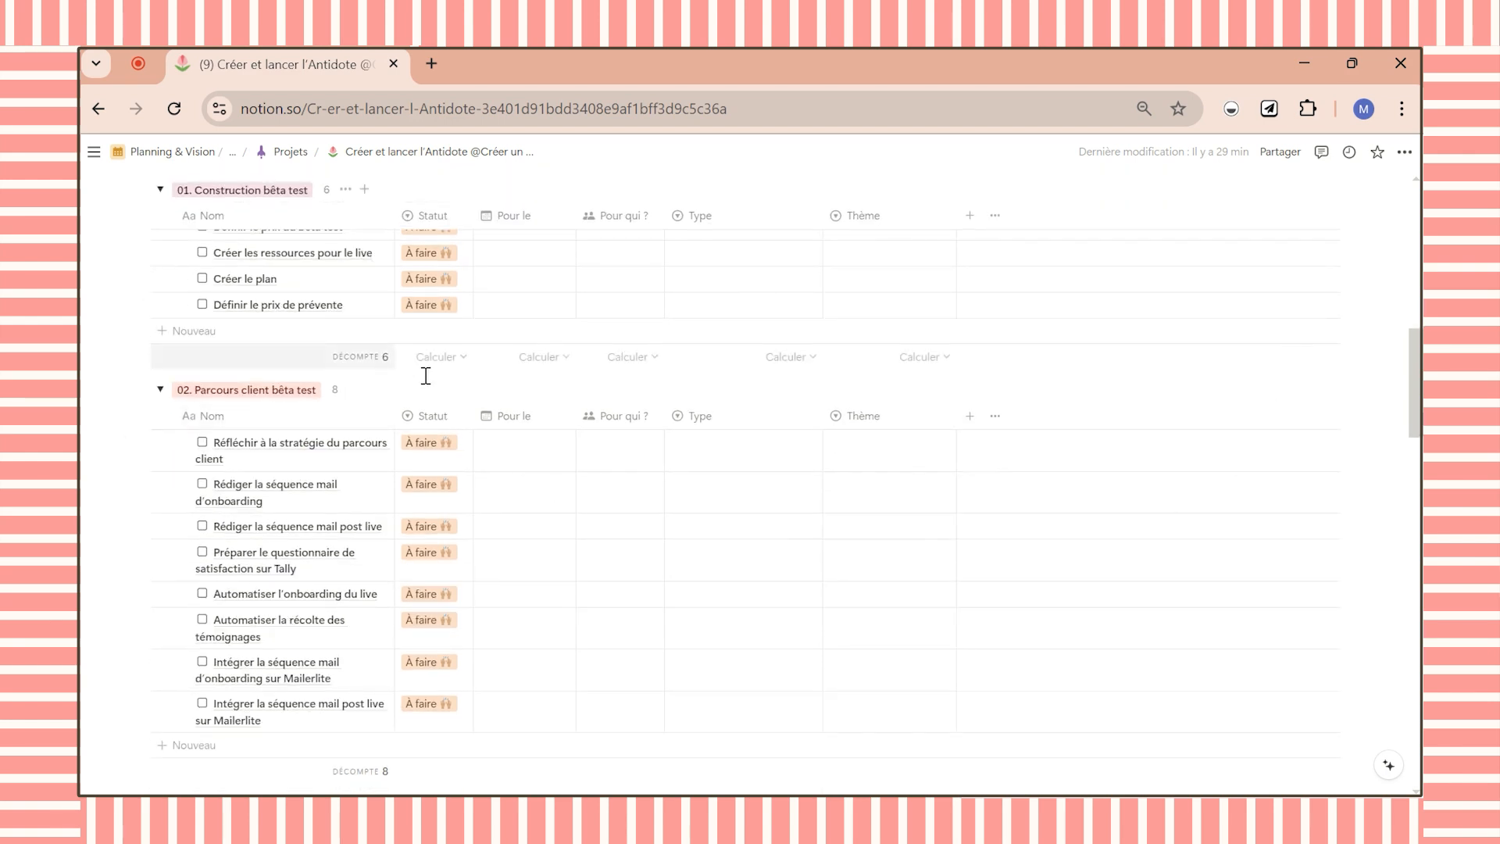
{"action": "scroll", "coordinate": [765, 414], "scroll_direction": "down", "scroll_amount": 2}
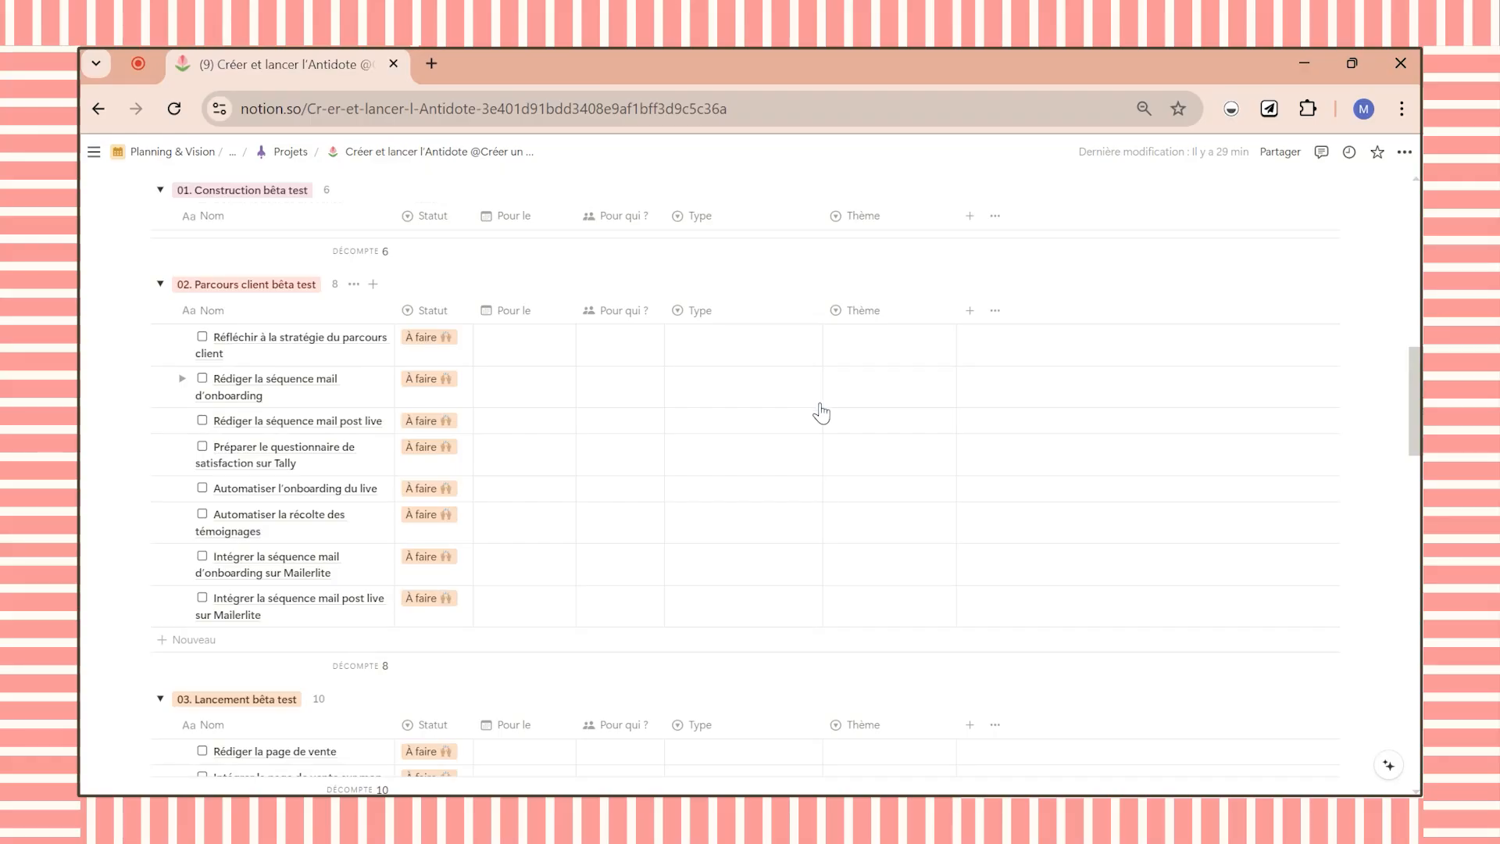
{"action": "scroll", "coordinate": [817, 409], "scroll_direction": "down", "scroll_amount": 5}
{"action": "scroll", "coordinate": [847, 404], "scroll_direction": "down", "scroll_amount": 2}
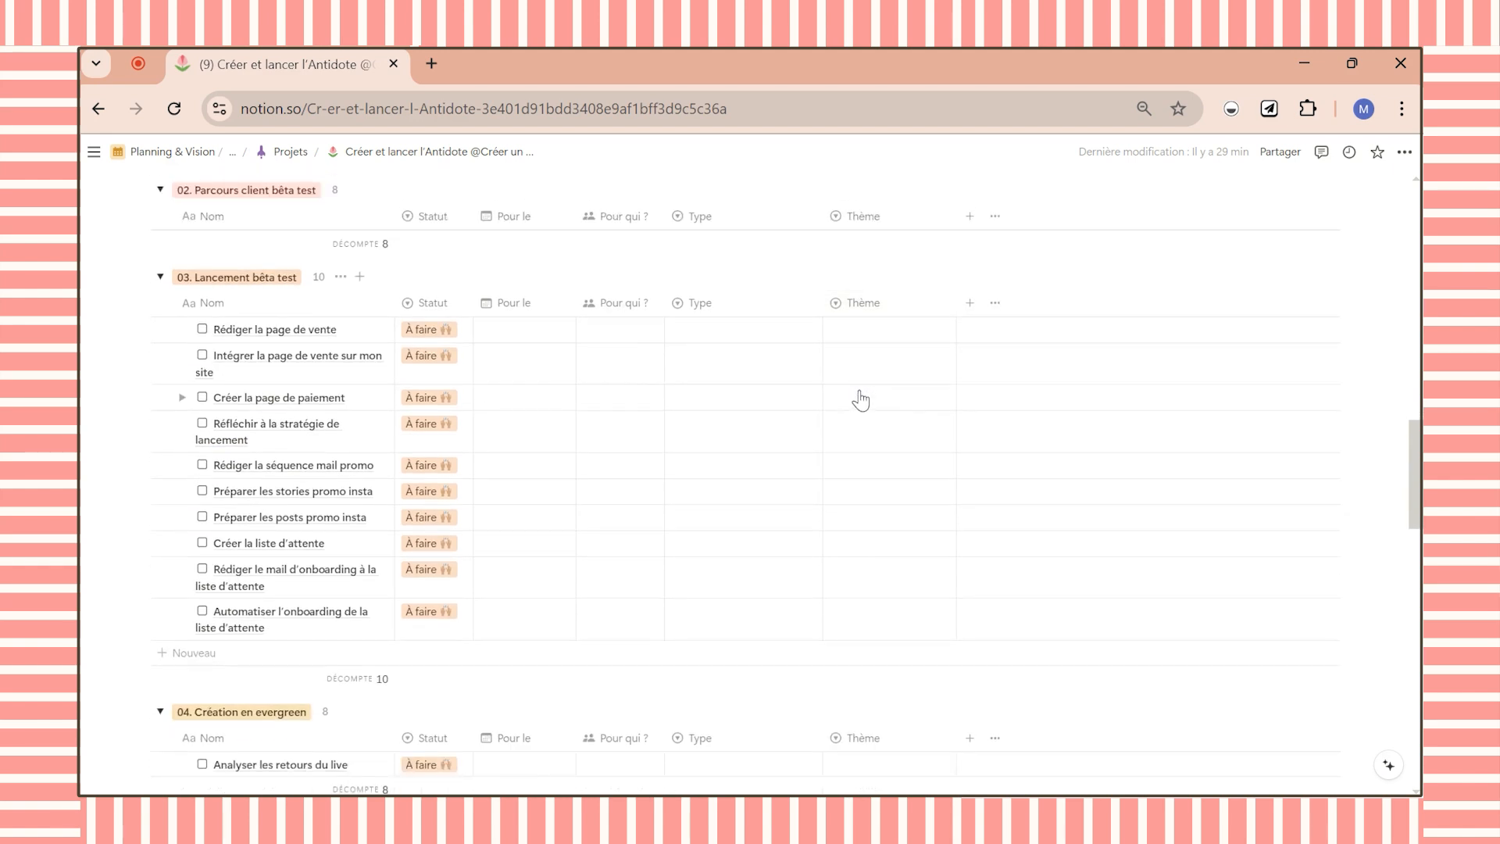